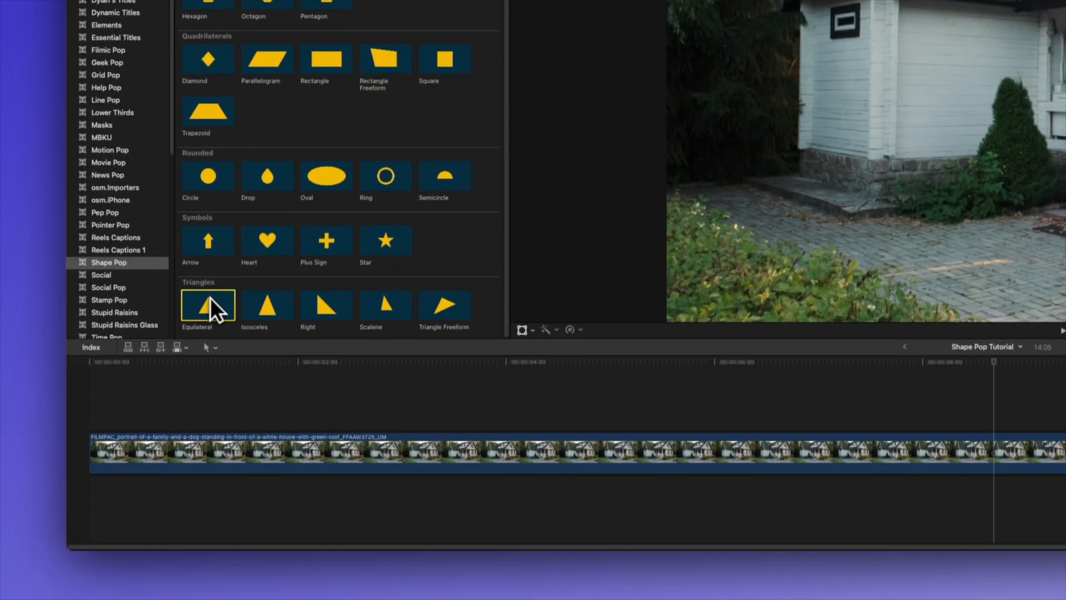
# - Add the Equilateral triangle title above the house clip in the timeline
pyautogui.moveTo(208, 444); pyautogui.dragTo(414, 547)
pyautogui.moveTo(422, 408); pyautogui.dragTo(512, 398)
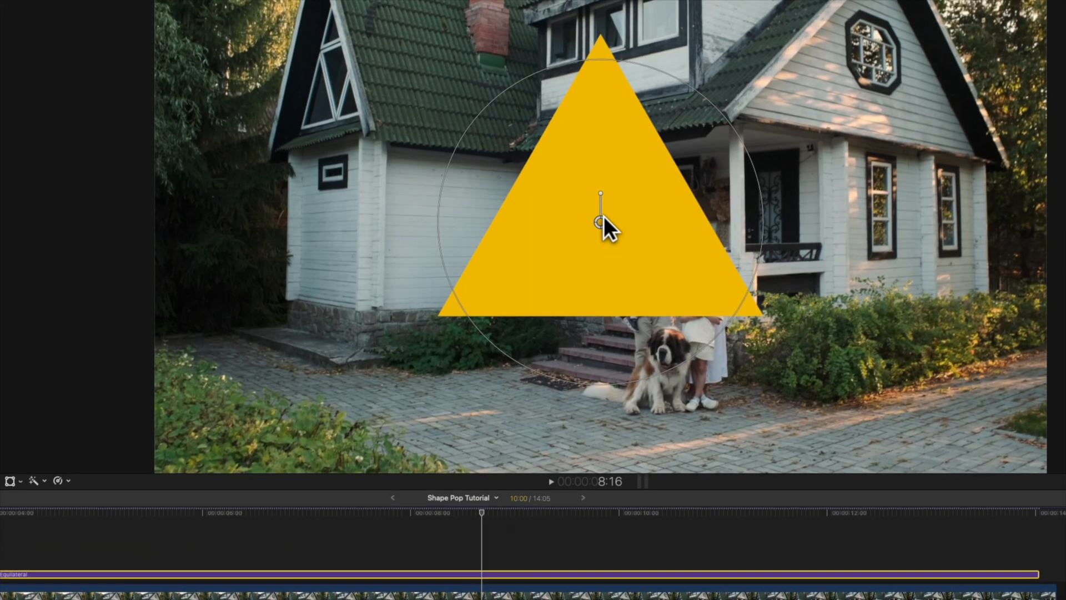
# - Try repositioning, resizing and rotating the triangle with its on-screen controls in the viewer
pyautogui.moveTo(604, 216); pyautogui.dragTo(595, 238)
pyautogui.moveTo(617, 401)
pyautogui.mouseDown()
pyautogui.moveTo(616, 346)
pyautogui.moveTo(615, 383)
pyautogui.mouseUp()
pyautogui.moveTo(587, 219); pyautogui.dragTo(554, 262)
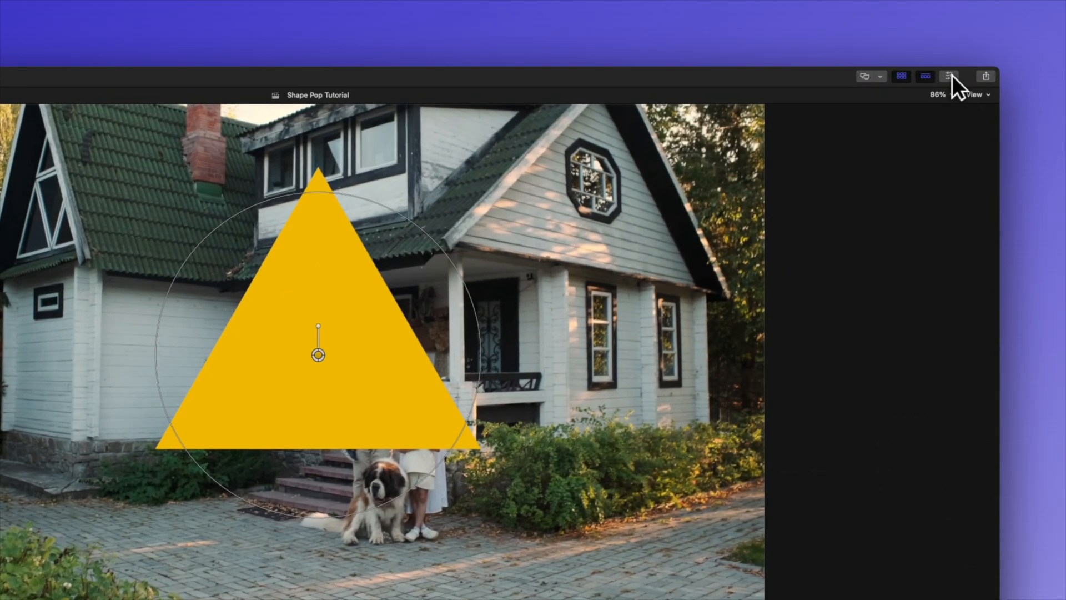
# - Show the triangle's published parameters in the inspector and try its overall opacity
pyautogui.click(949, 75)
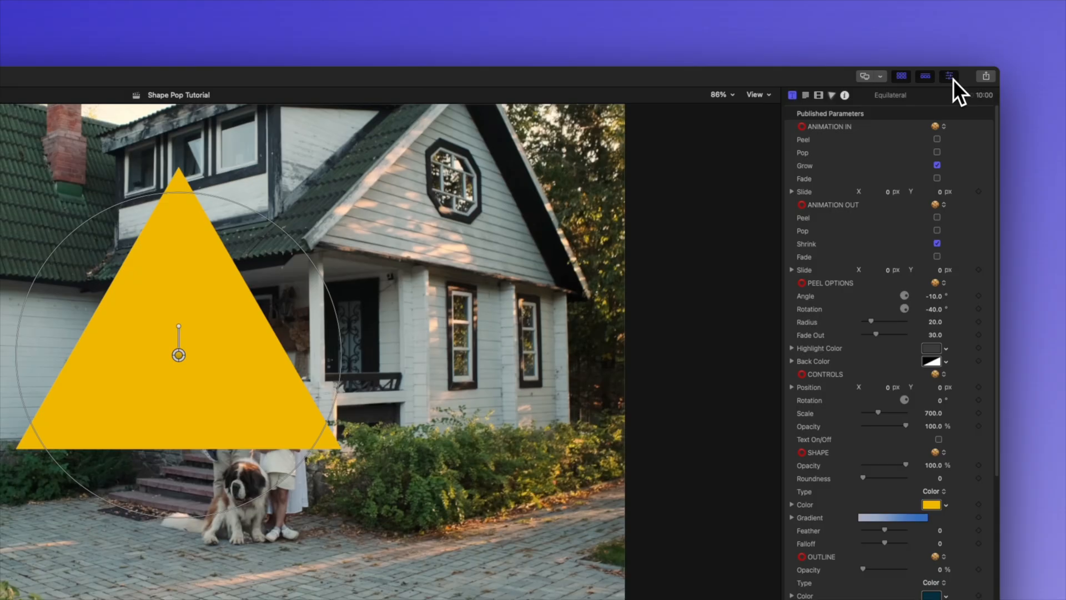
pyautogui.click(791, 97)
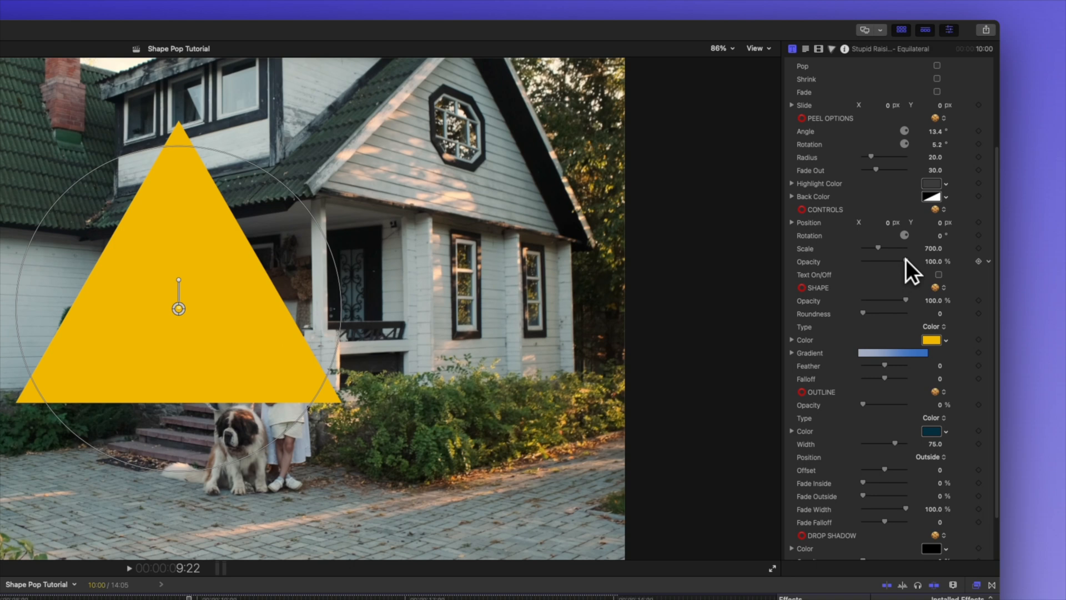
pyautogui.moveTo(906, 259)
pyautogui.mouseDown()
pyautogui.moveTo(872, 258)
pyautogui.moveTo(919, 258)
pyautogui.mouseUp()
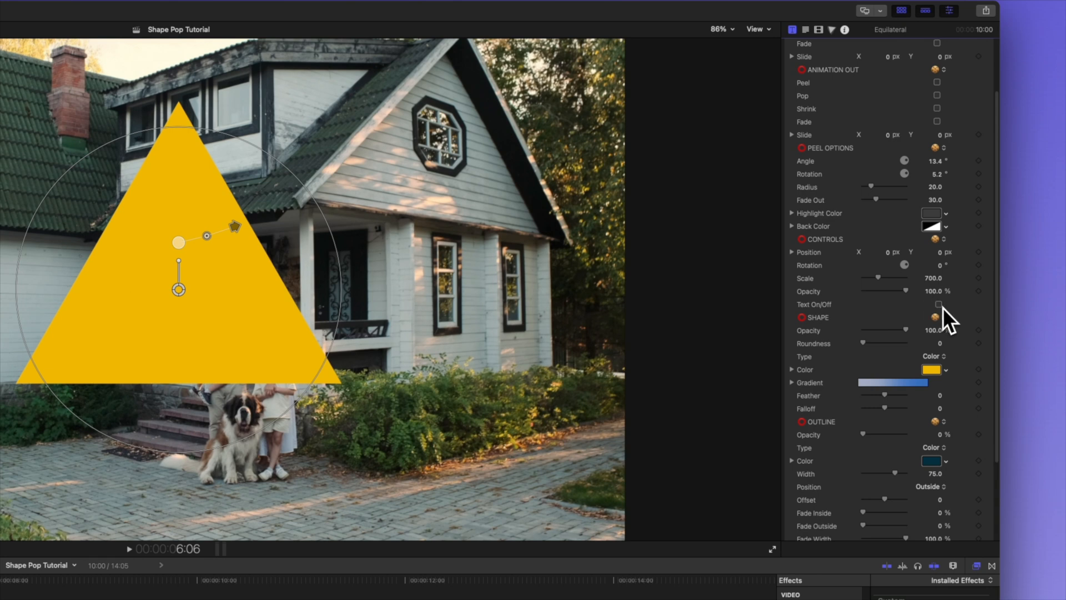
# - Try enabling the triangle's built-in text and moving it over the shape
pyautogui.click(939, 305)
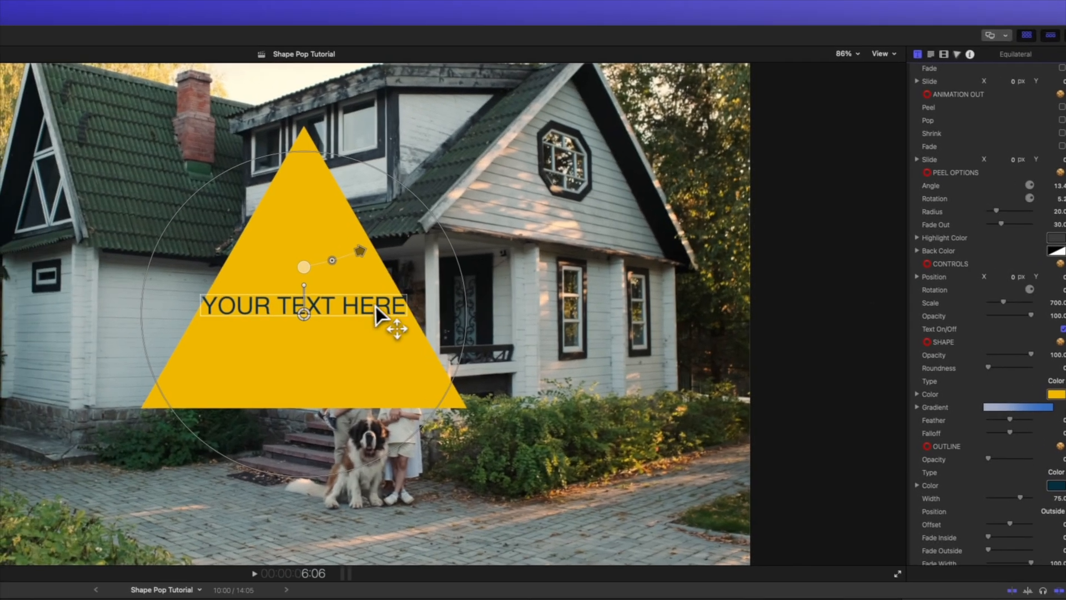
pyautogui.moveTo(243, 279); pyautogui.dragTo(244, 278)
pyautogui.moveTo(371, 303); pyautogui.dragTo(370, 303)
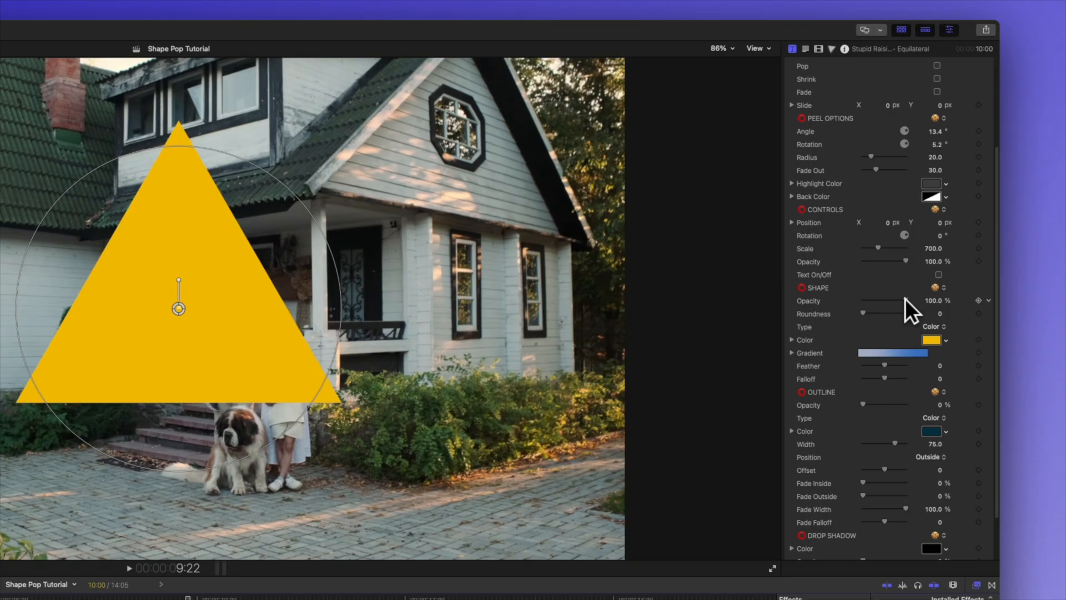
# - Round the triangle's corners with a roundness of 50 and change its fill color to blue
pyautogui.moveTo(904, 300); pyautogui.dragTo(931, 331)
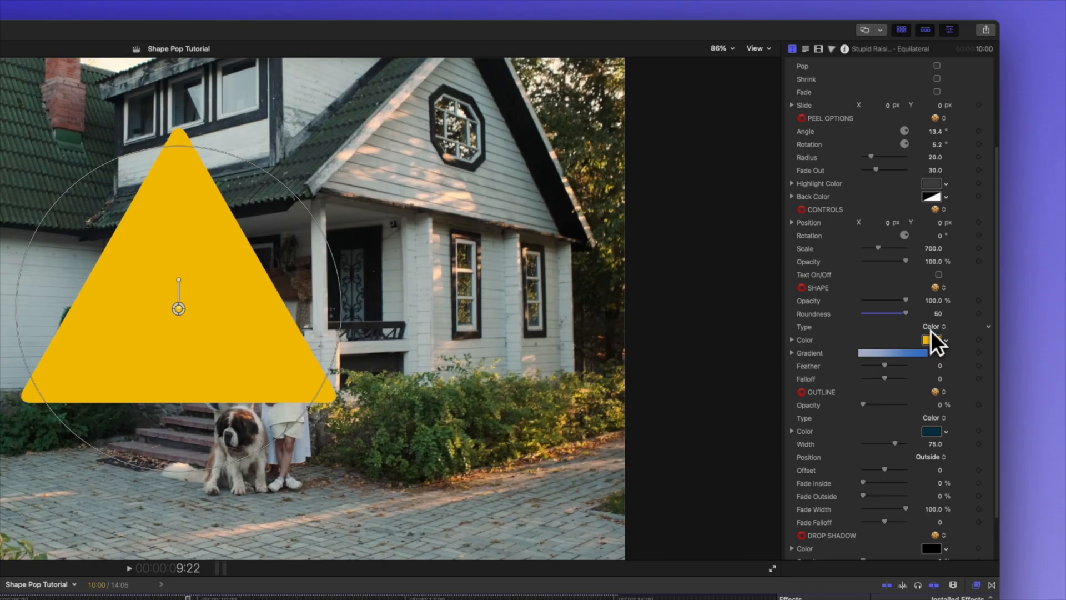
pyautogui.click(931, 338)
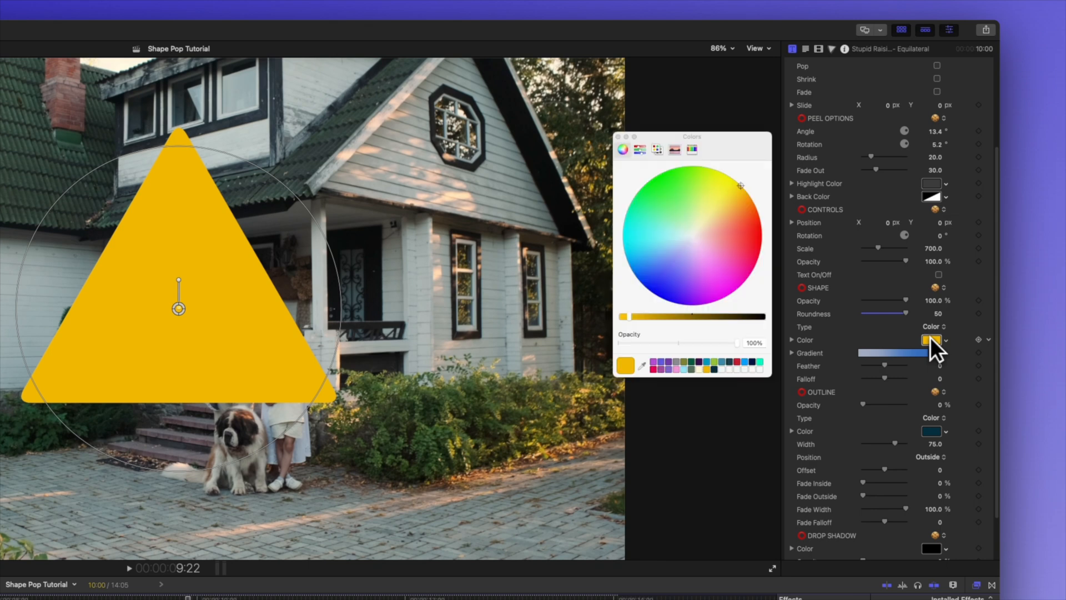
pyautogui.moveTo(720, 272); pyautogui.dragTo(657, 281)
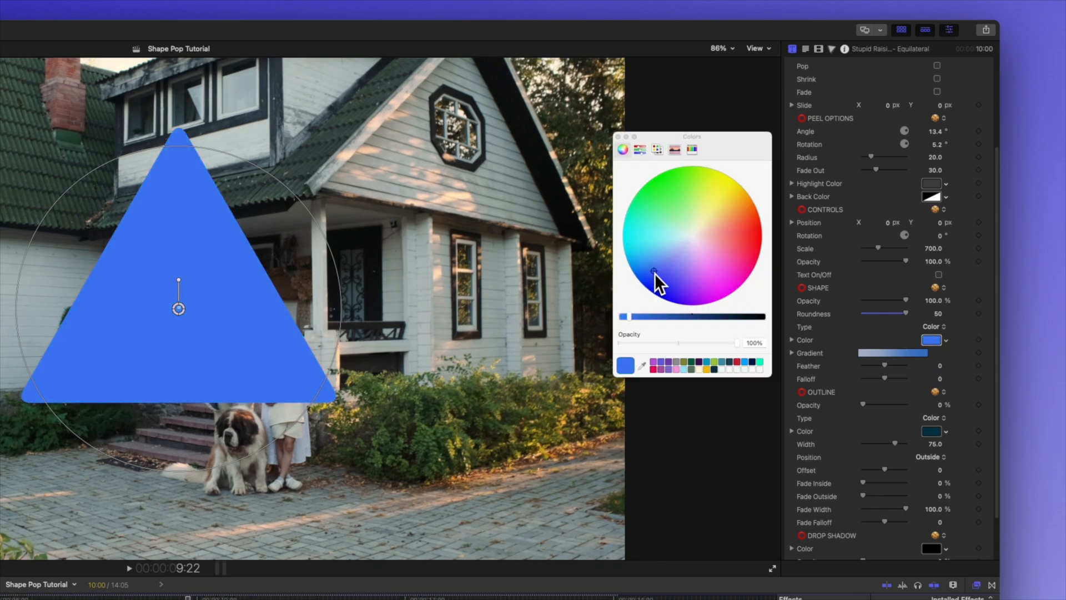
pyautogui.click(618, 136)
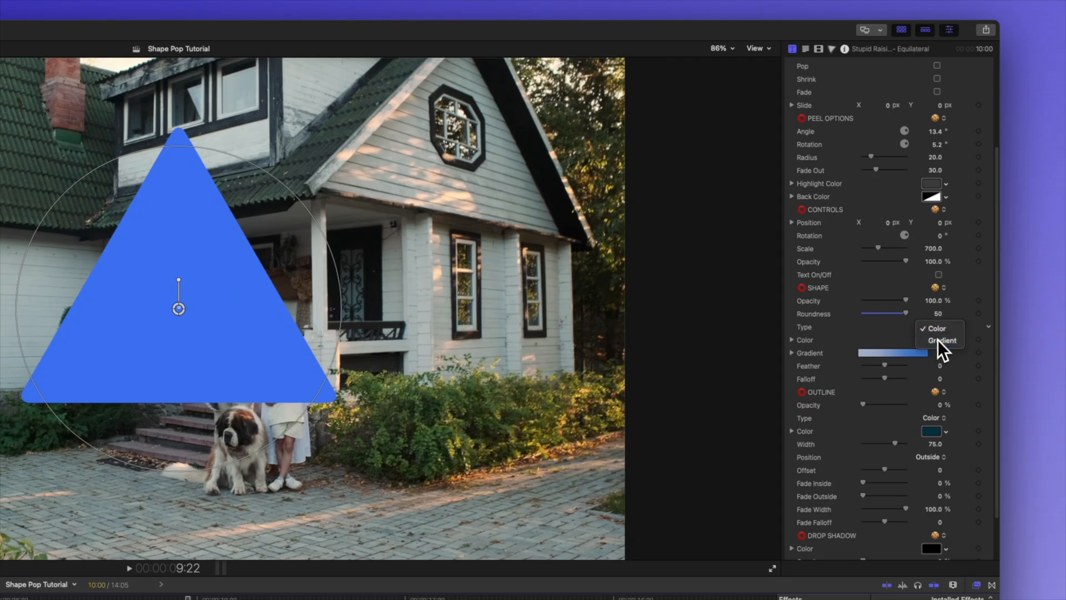
# - Switch the triangle's fill type to Gradient and make the gradient's first color purple
pyautogui.click(942, 343)
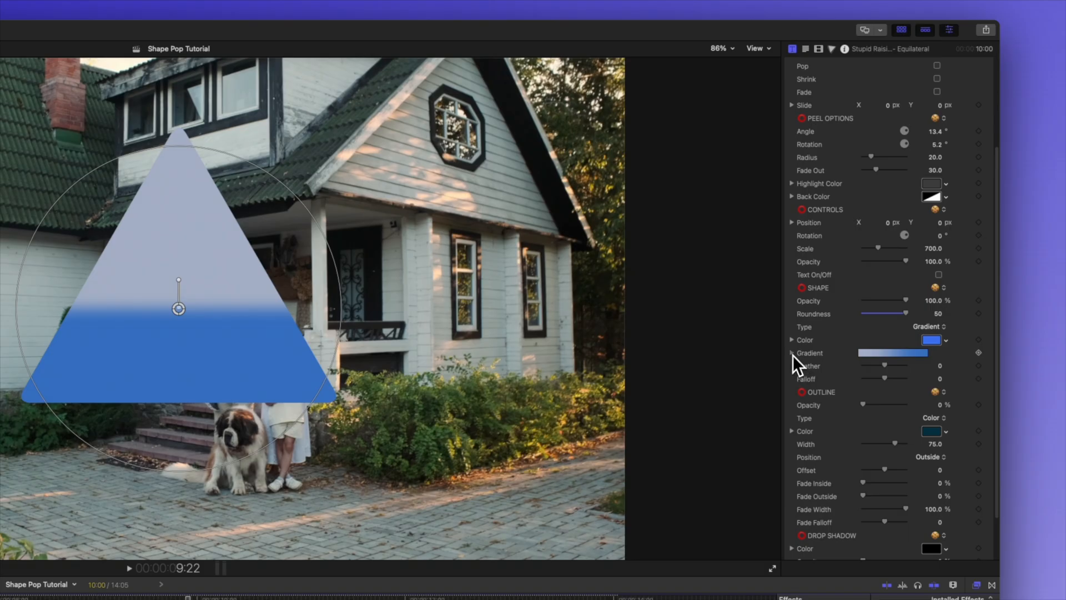
pyautogui.click(791, 354)
pyautogui.click(791, 397)
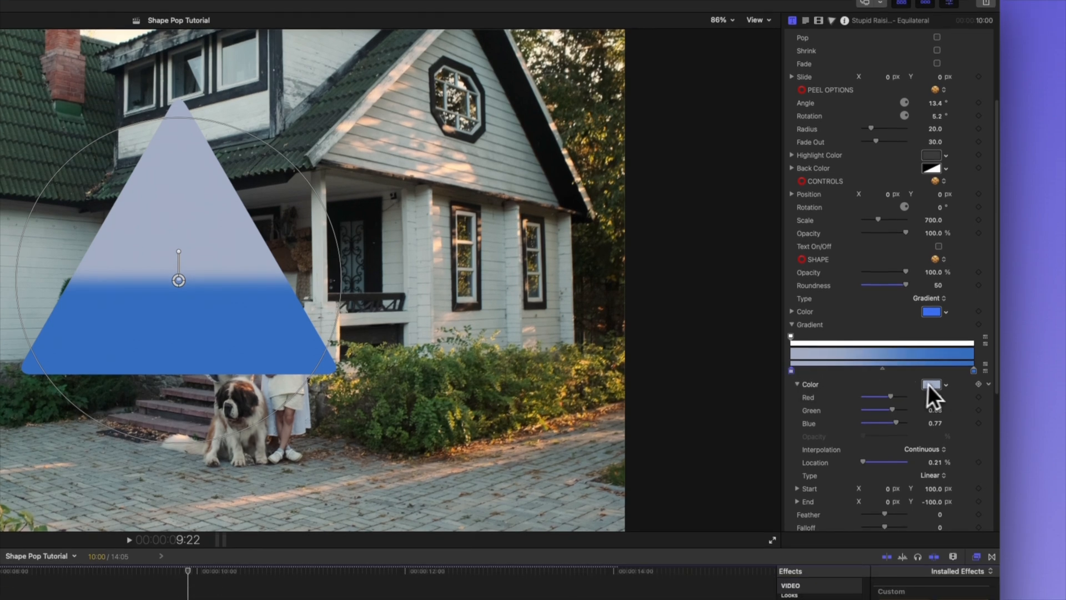
pyautogui.click(931, 384)
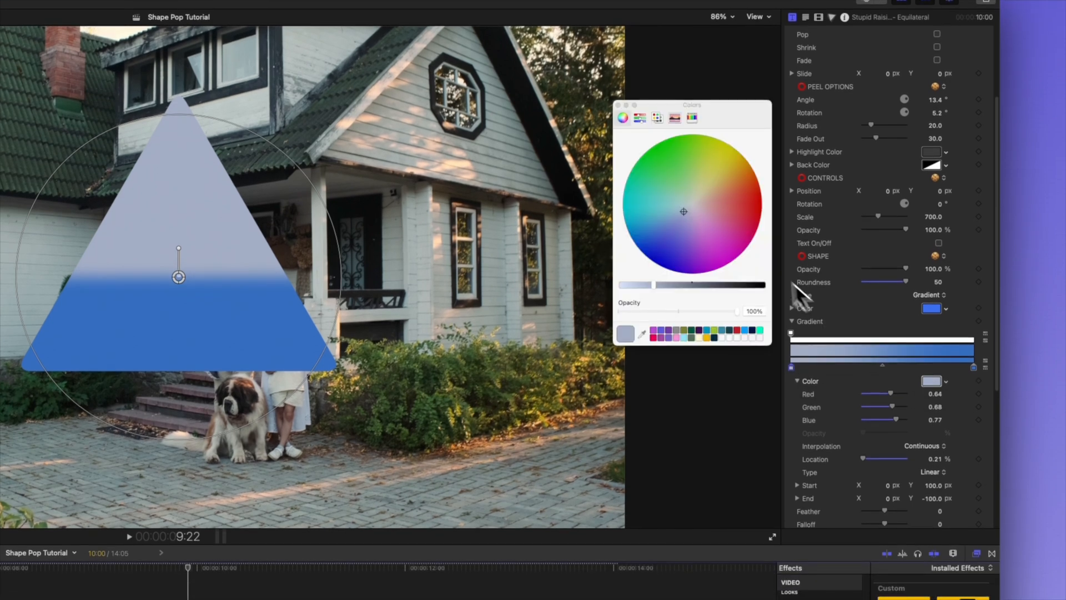
pyautogui.moveTo(692, 228); pyautogui.dragTo(688, 245)
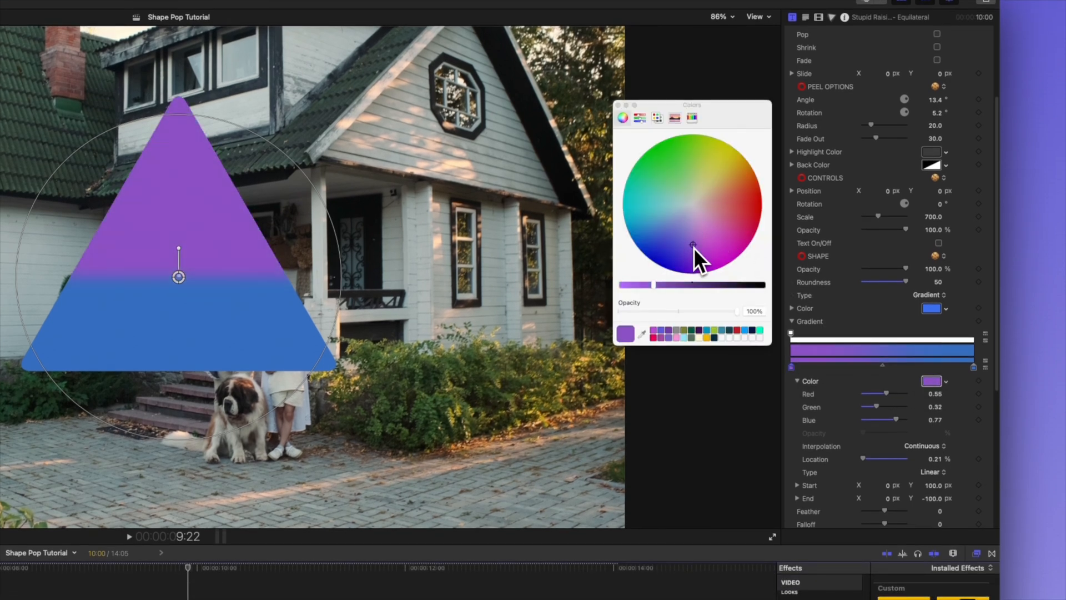
# - Make the gradient's end color dark blue and soften the blend by adjusting its start point vertically
pyautogui.click(973, 367)
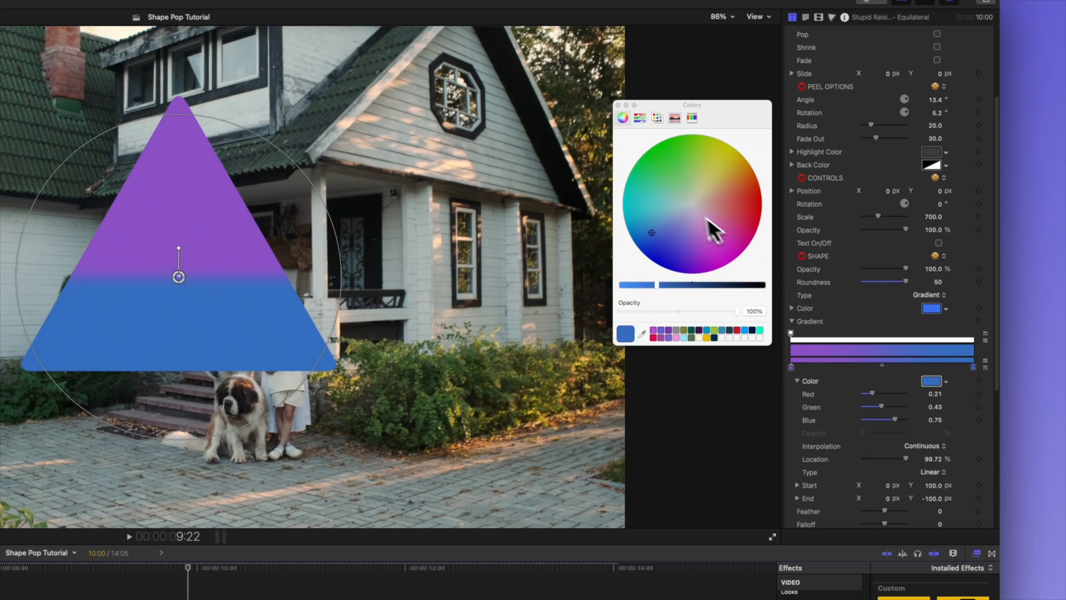
pyautogui.moveTo(662, 240)
pyautogui.mouseDown()
pyautogui.moveTo(691, 149)
pyautogui.moveTo(680, 174)
pyautogui.moveTo(733, 213)
pyautogui.moveTo(660, 251)
pyautogui.mouseUp()
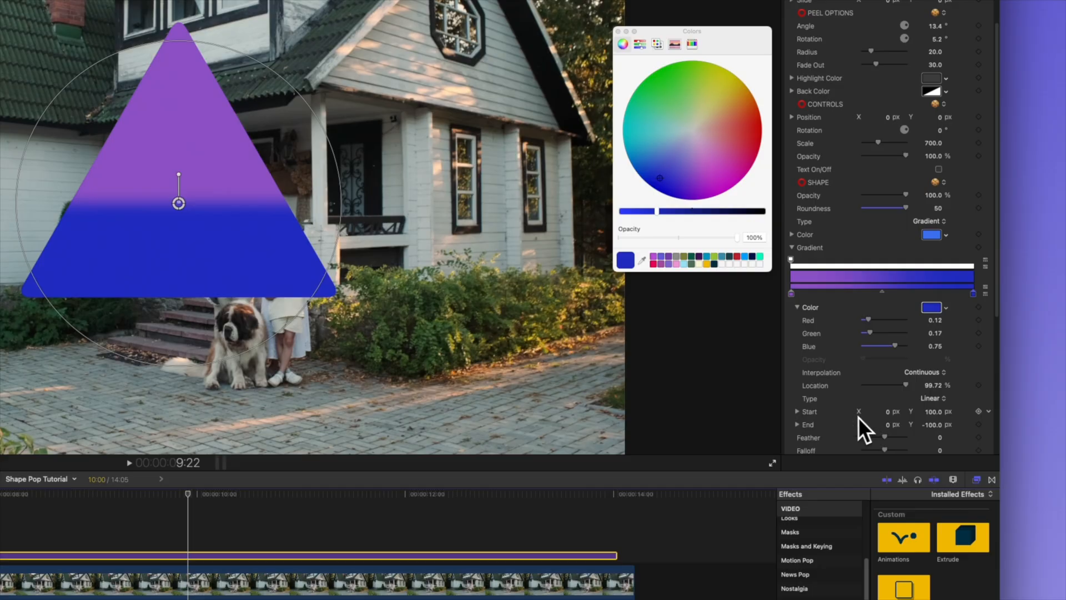
pyautogui.moveTo(928, 414); pyautogui.dragTo(928, 414)
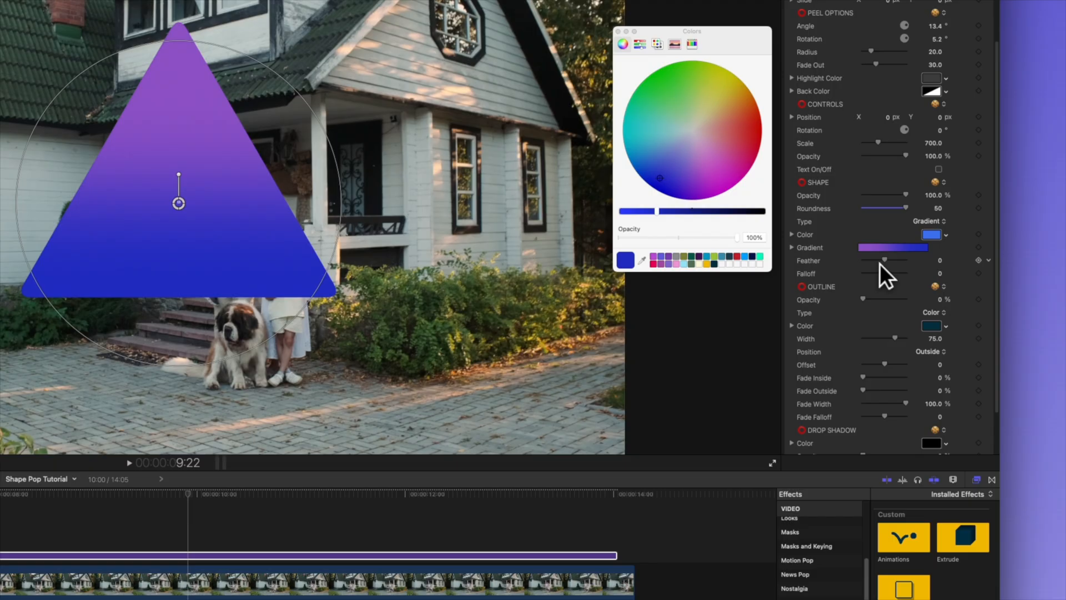
# - Try the shape's feather and give the triangle a light blue outline at 100% opacity
pyautogui.moveTo(882, 260); pyautogui.dragTo(933, 262)
pyautogui.moveTo(861, 297); pyautogui.dragTo(914, 298)
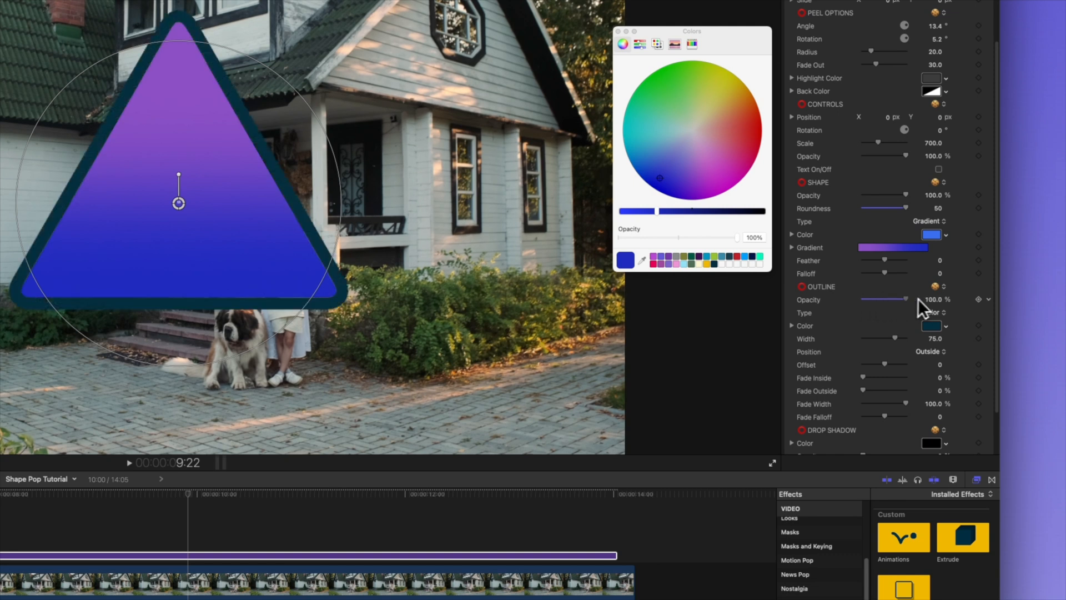
pyautogui.click(932, 326)
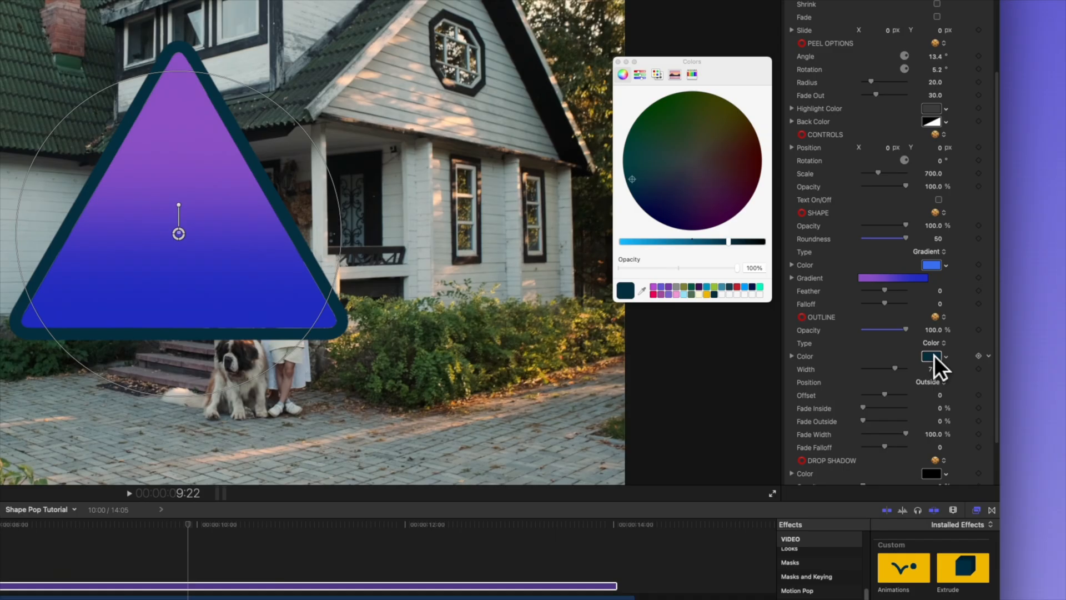
pyautogui.moveTo(675, 235); pyautogui.dragTo(632, 237)
pyautogui.click(643, 159)
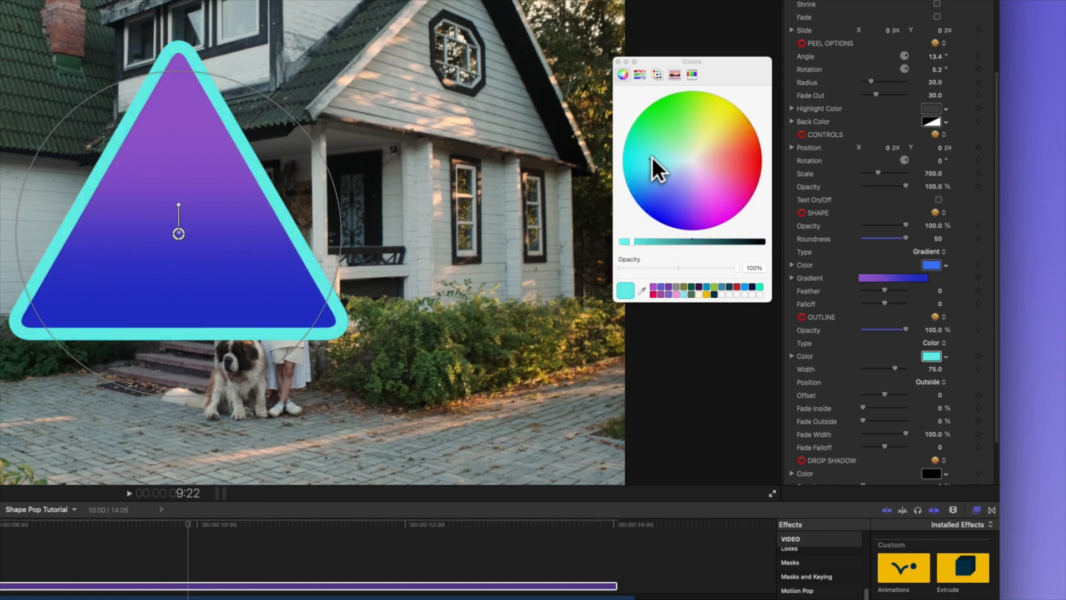
pyautogui.click(646, 169)
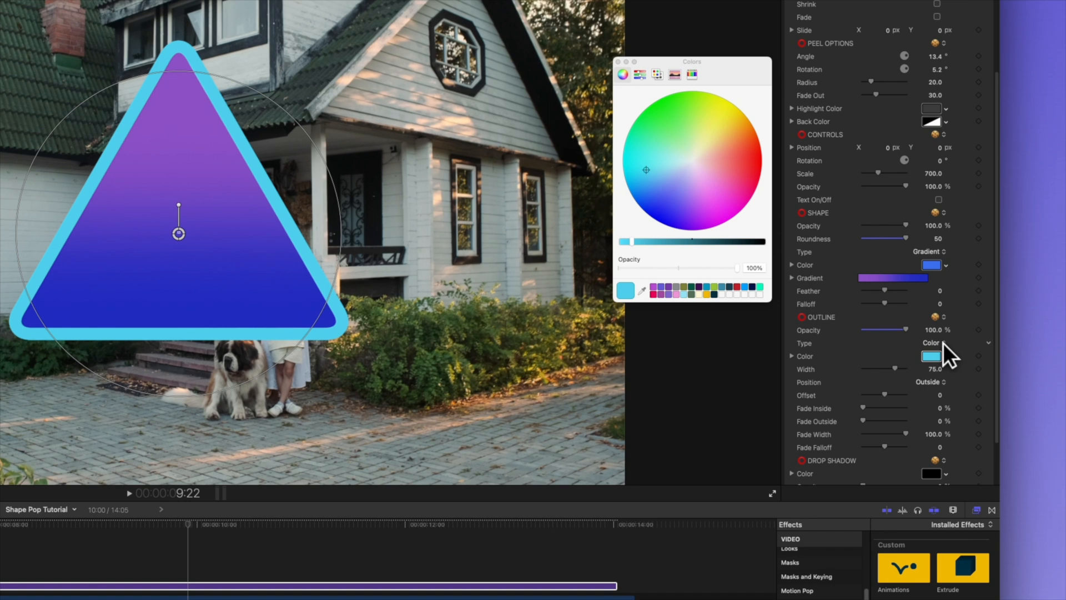
# - Set the outline's width to 46 and its position to Inside, trying Centered first
pyautogui.moveTo(894, 368)
pyautogui.mouseDown()
pyautogui.moveTo(872, 369)
pyautogui.moveTo(882, 368)
pyautogui.mouseUp()
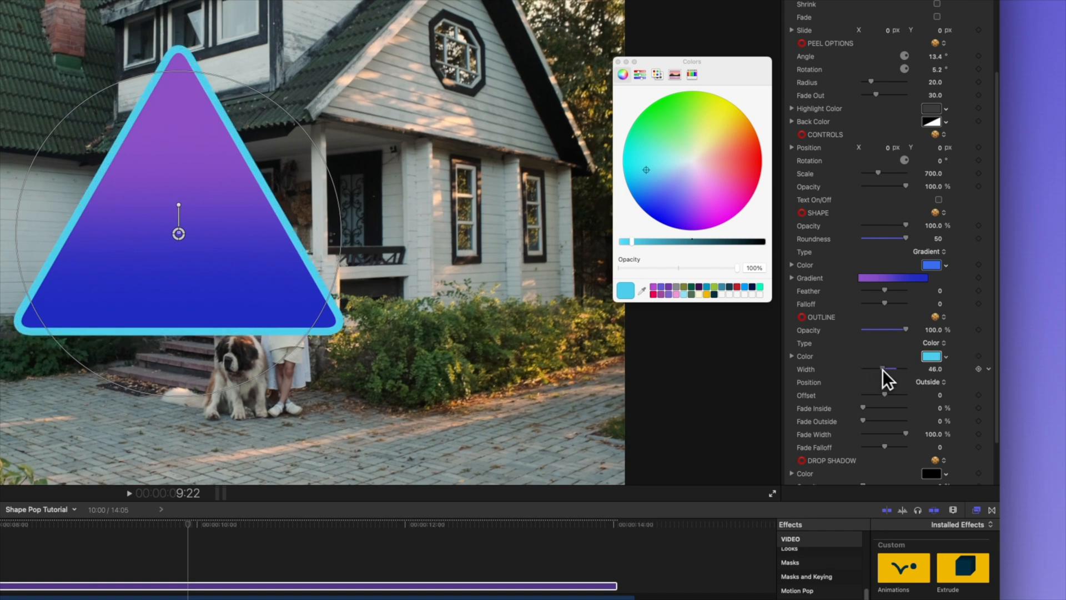
pyautogui.click(937, 380)
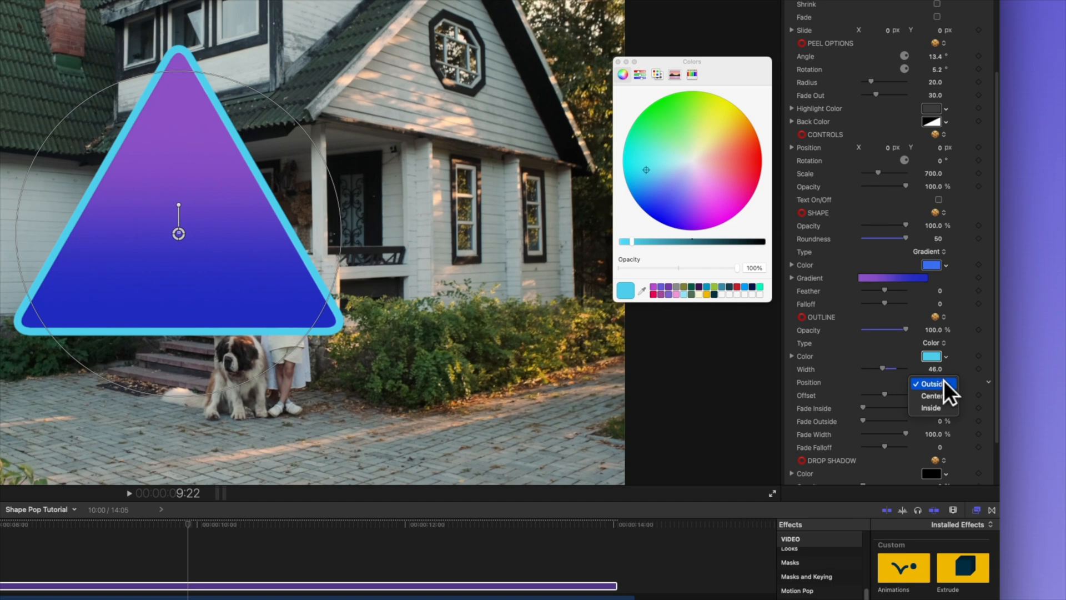
pyautogui.click(946, 393)
pyautogui.click(943, 386)
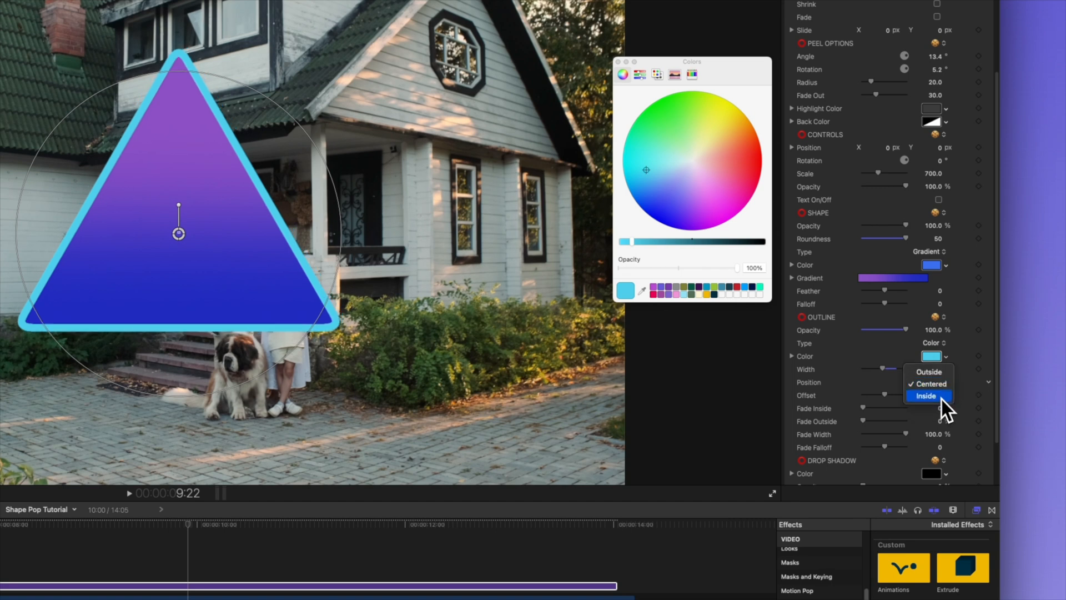
pyautogui.click(941, 398)
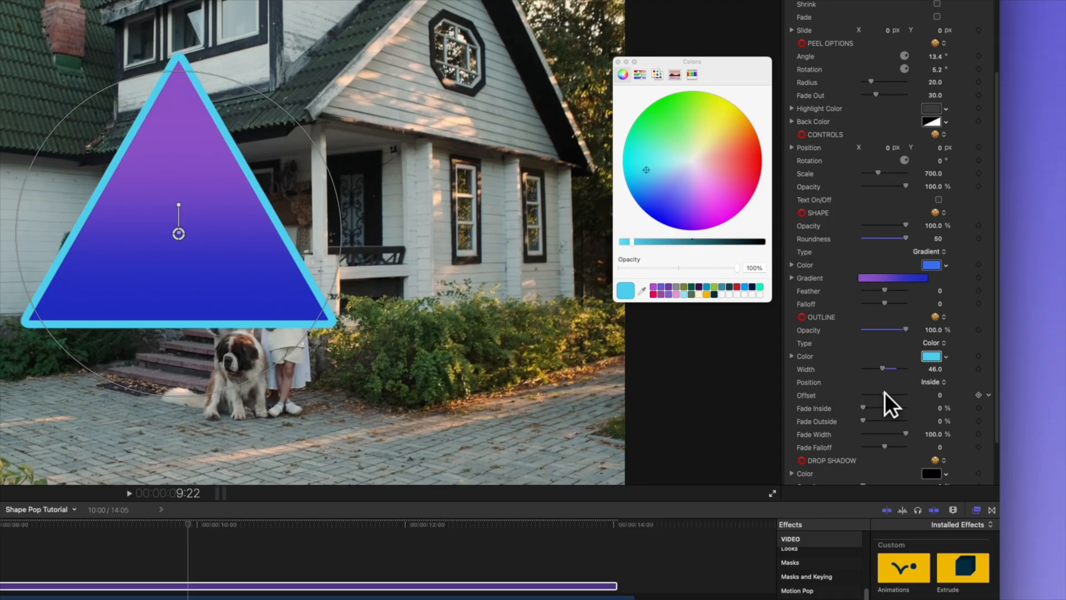
# - Set the outline's offset to 100 and its width to 75, and try the Outline Gradient type
pyautogui.moveTo(884, 392); pyautogui.dragTo(908, 388)
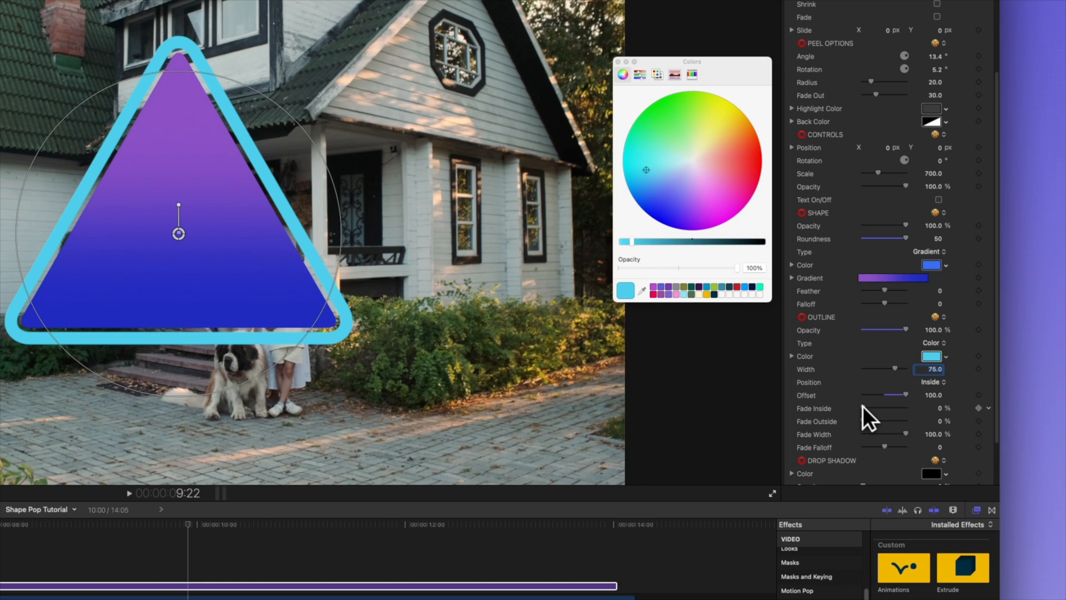
pyautogui.moveTo(863, 407)
pyautogui.mouseDown()
pyautogui.moveTo(889, 407)
pyautogui.moveTo(858, 401)
pyautogui.mouseUp()
pyautogui.click(930, 343)
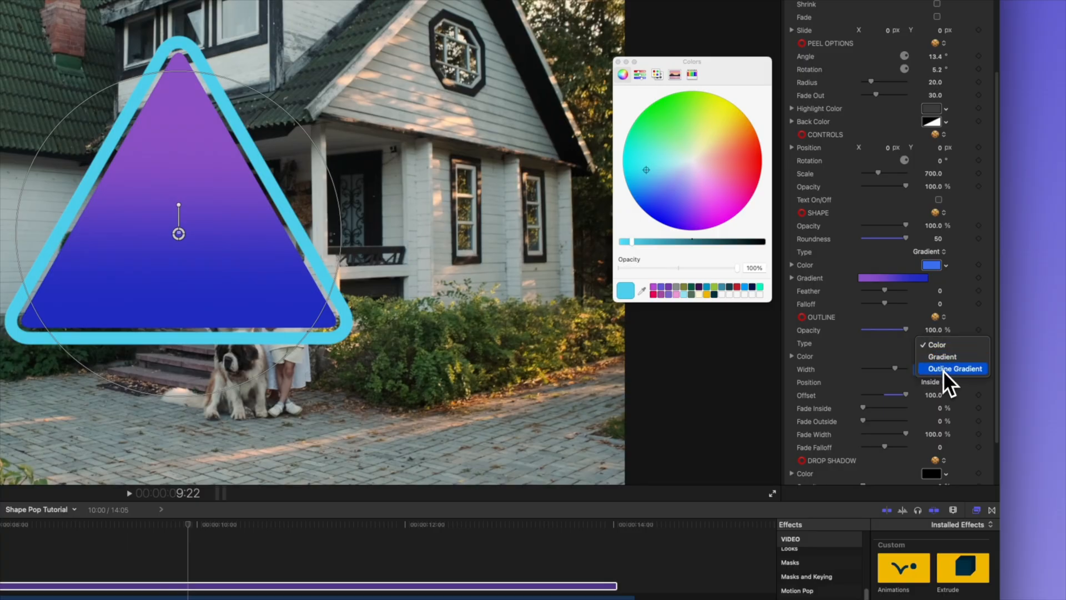
pyautogui.click(943, 370)
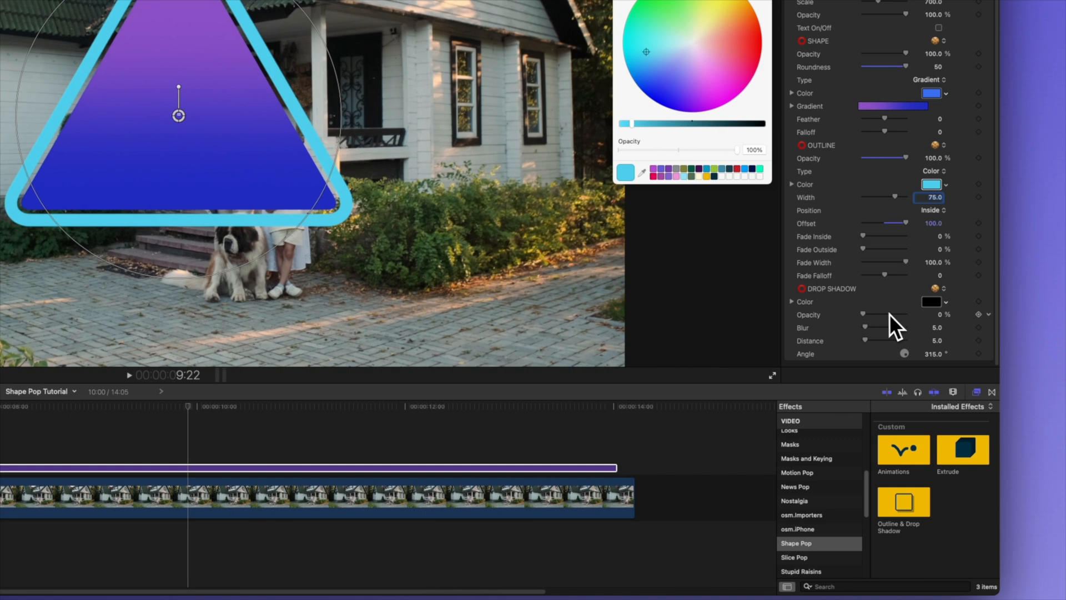
# - Raise the opacity of the triangle's drop shadow
pyautogui.moveTo(864, 314); pyautogui.dragTo(883, 339)
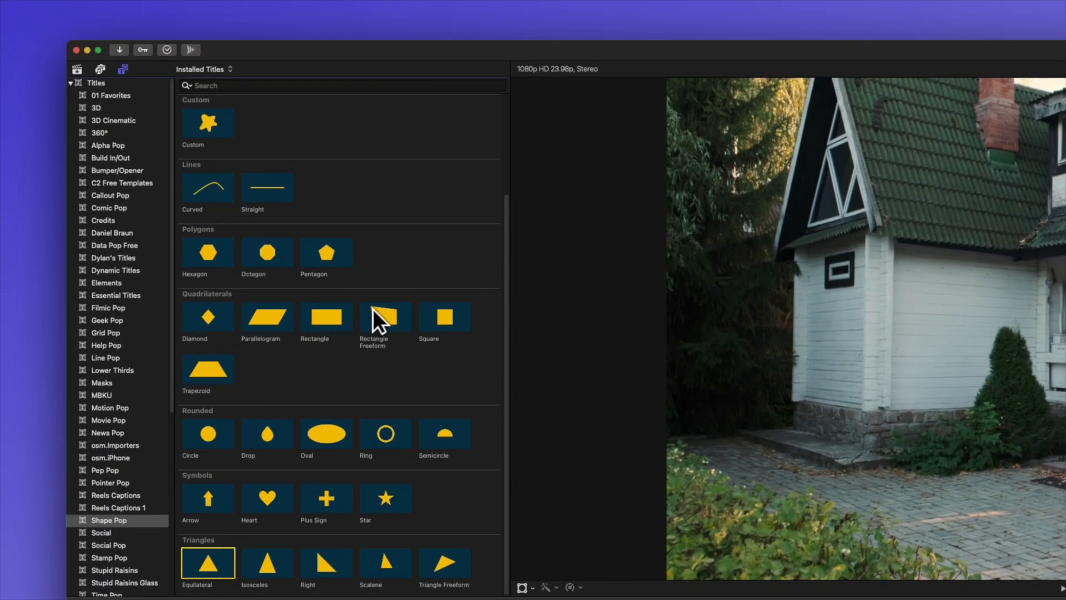
# - Add the Rectangle Freeform title above the house clip and reshape it by moving its two upper corner points
pyautogui.moveTo(372, 309); pyautogui.dragTo(449, 599)
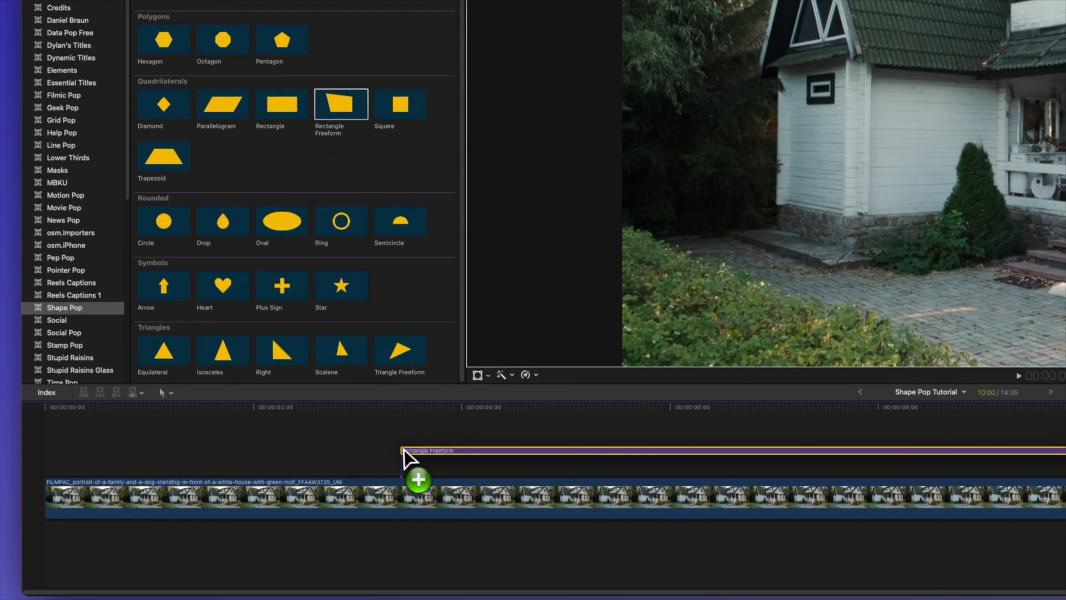
pyautogui.moveTo(404, 452); pyautogui.dragTo(403, 453)
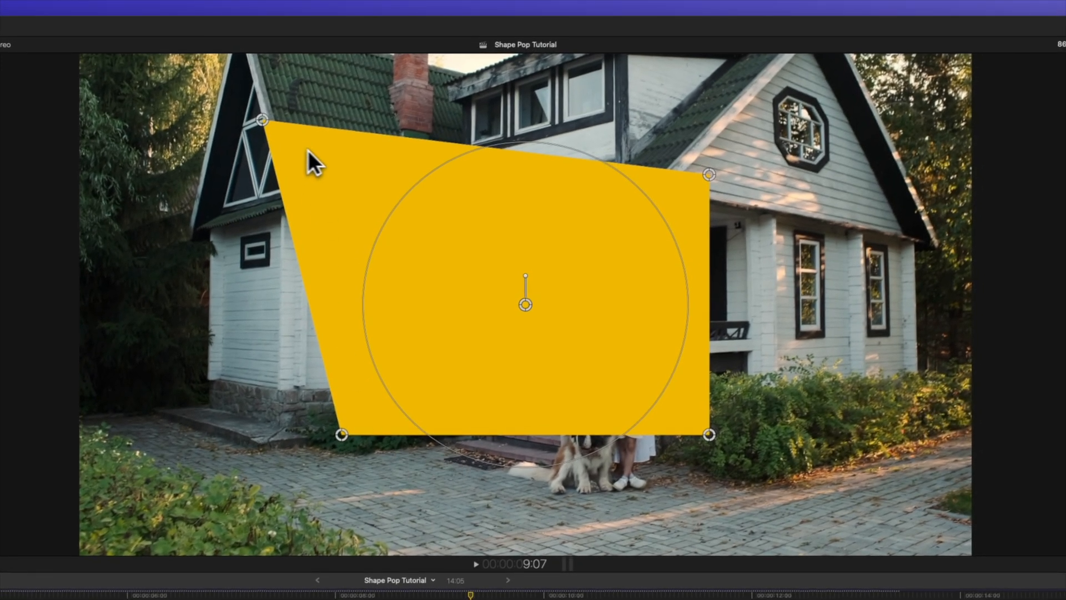
pyautogui.moveTo(261, 116); pyautogui.dragTo(409, 98)
pyautogui.moveTo(709, 173); pyautogui.dragTo(688, 197)
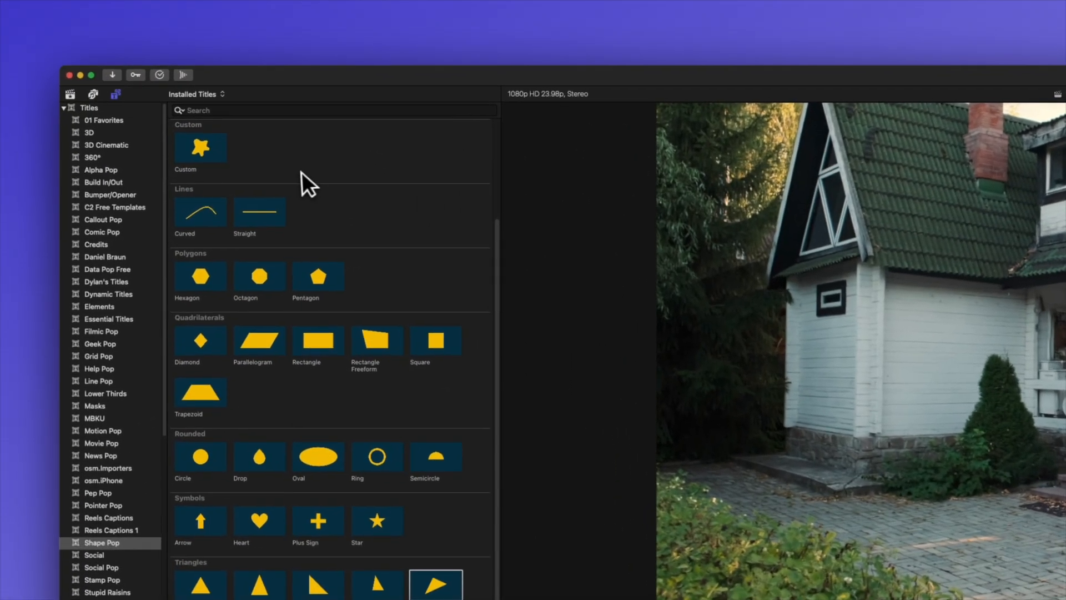
# - Add the Custom title above the house clip and apply the Draw Mask effect from Masks and Keying to it
pyautogui.moveTo(212, 140); pyautogui.dragTo(383, 440)
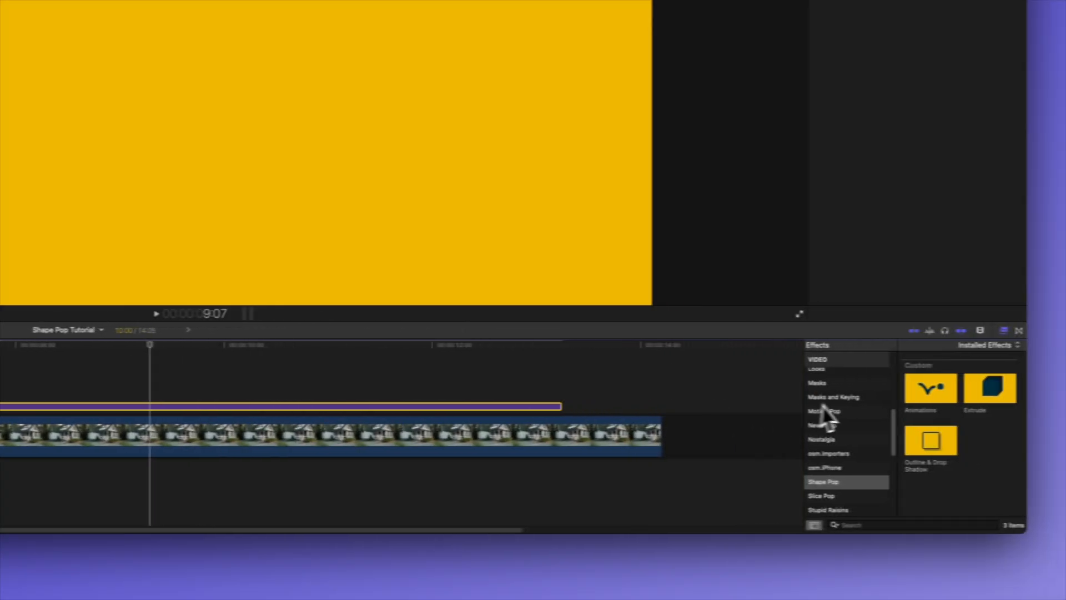
pyautogui.click(820, 398)
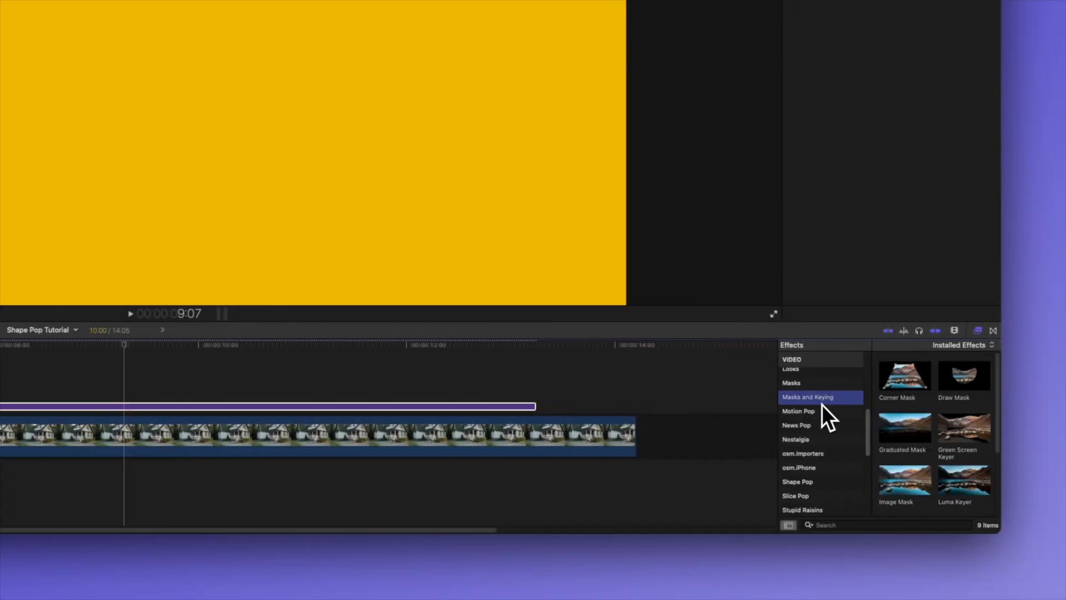
pyautogui.moveTo(967, 388); pyautogui.dragTo(187, 398)
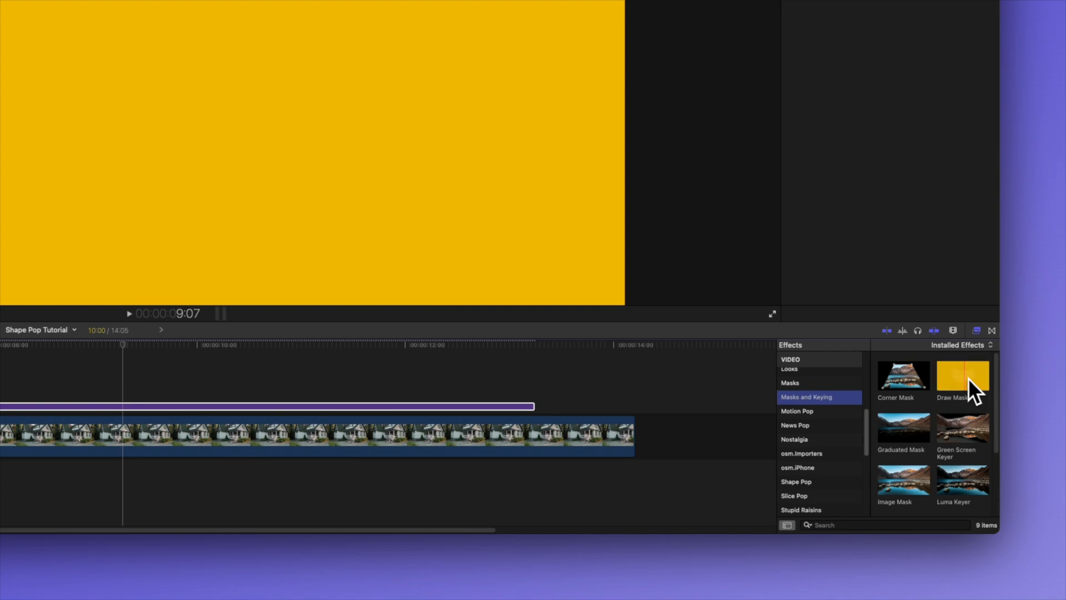
pyautogui.moveTo(351, 398); pyautogui.dragTo(352, 407)
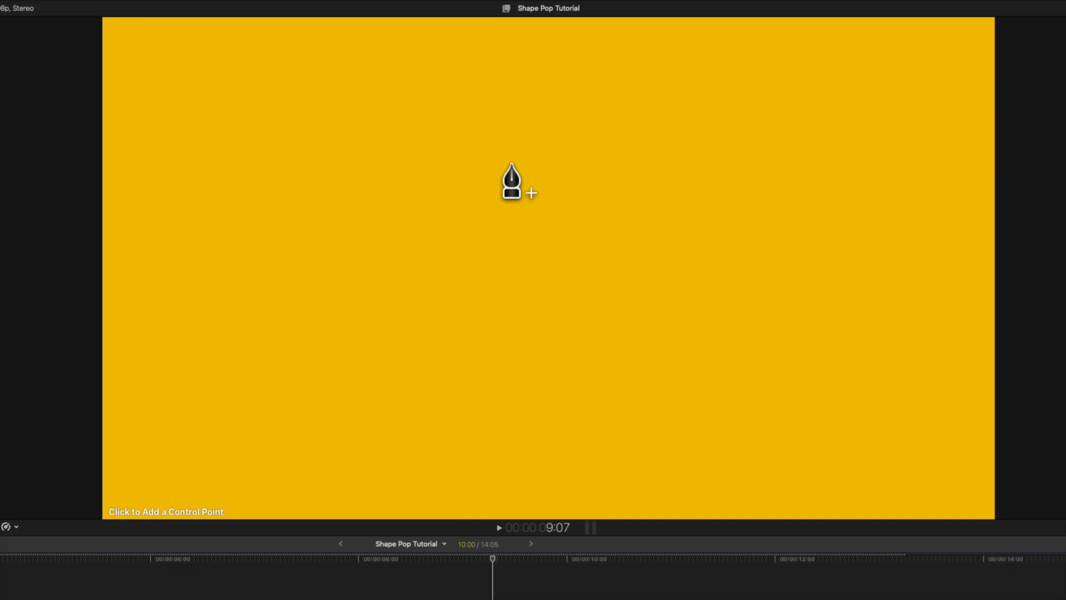
# - Draw a closed five-point mask around the middle of the frame, with straight edges at its pointed left side and curved edges opposite
pyautogui.click(511, 160)
pyautogui.click(373, 273)
pyautogui.click(533, 415)
pyautogui.moveTo(691, 315); pyautogui.dragTo(544, 151)
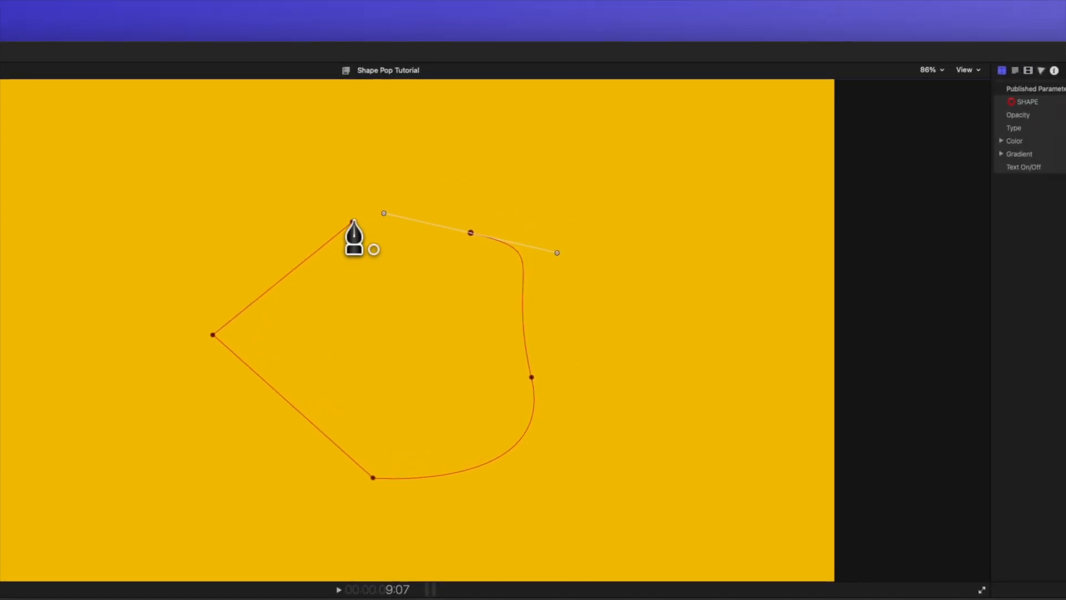
pyautogui.click(354, 222)
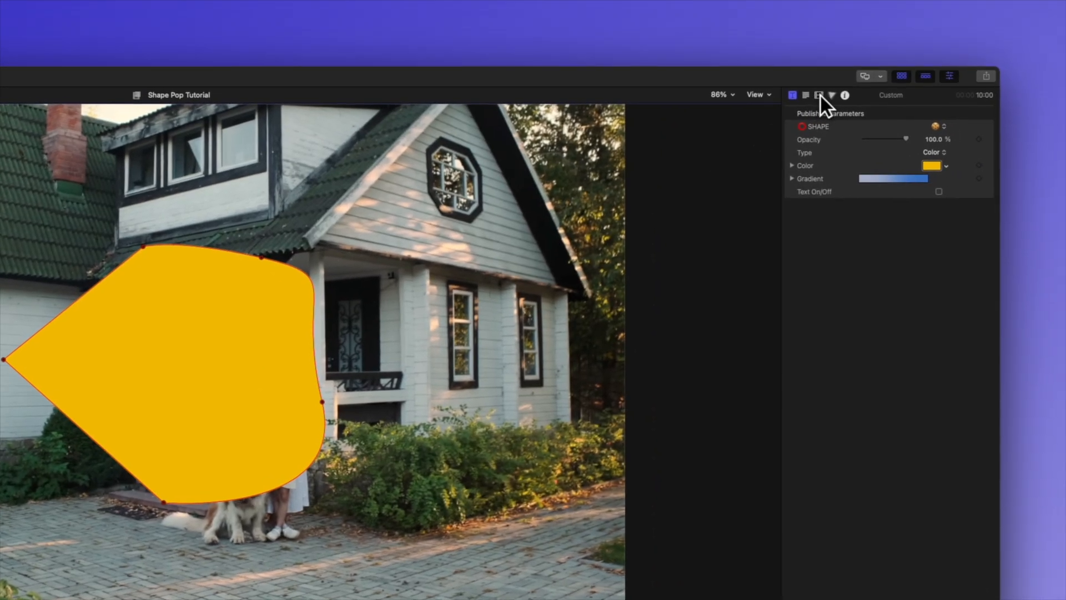
# - Try the Linear and B-Spline shape types on the Draw Mask and move its upper-right control point
pyautogui.click(972, 66)
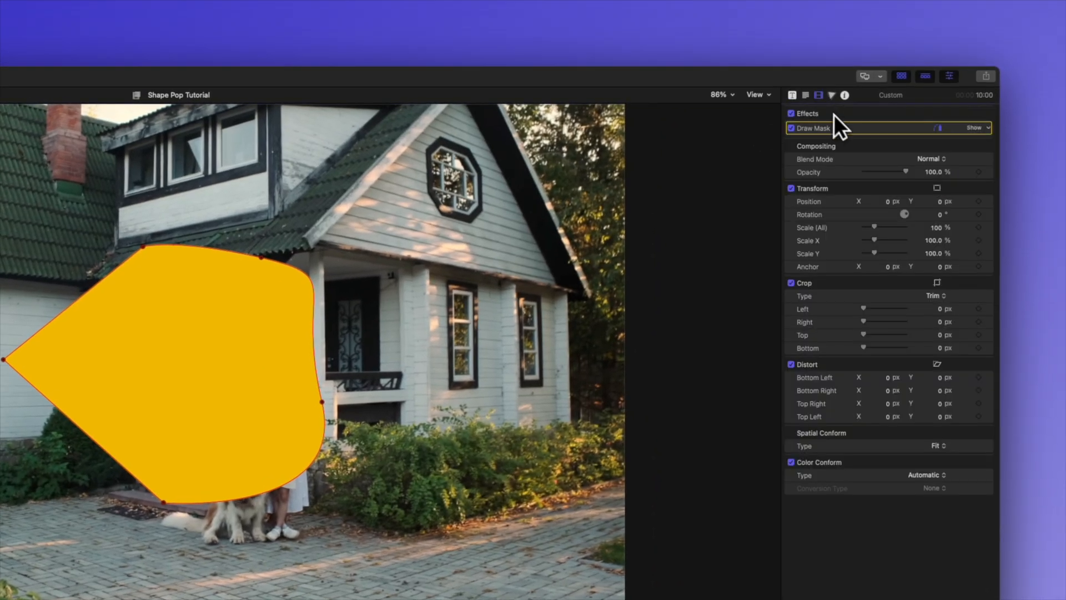
pyautogui.click(974, 128)
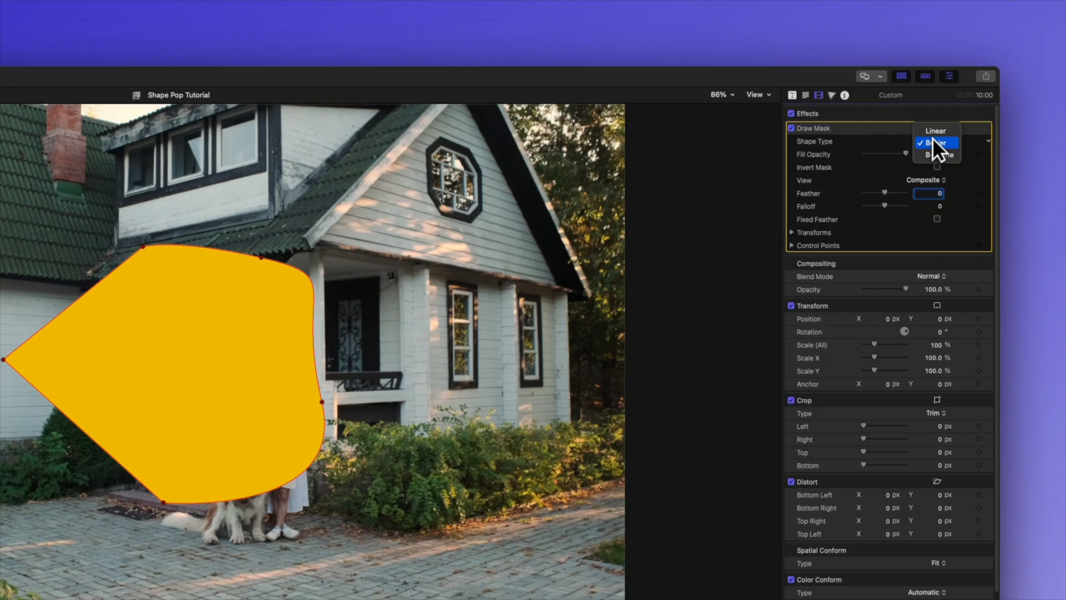
pyautogui.click(938, 130)
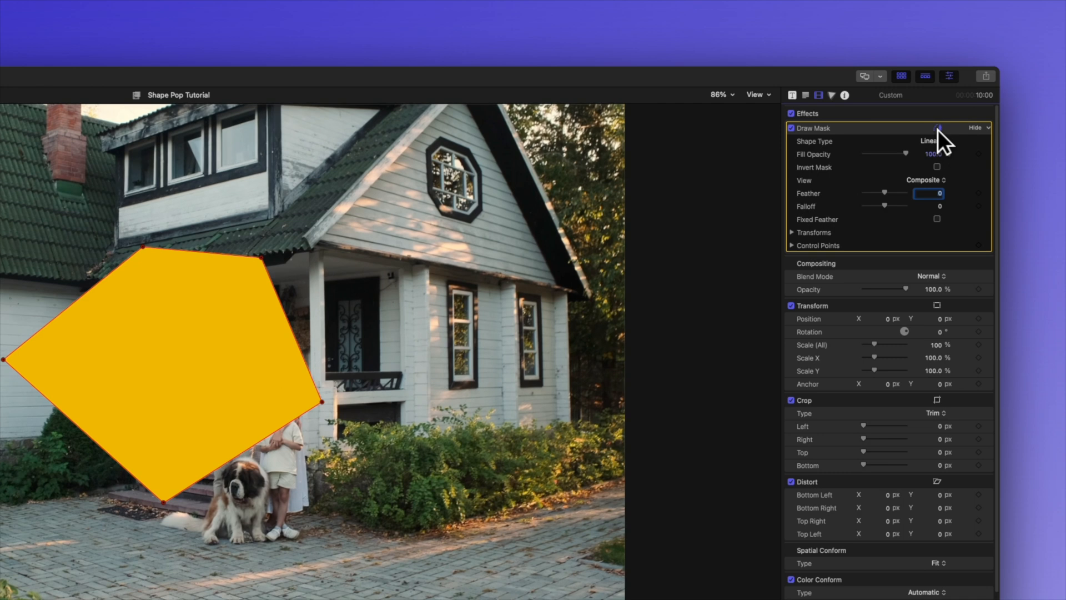
pyautogui.click(936, 140)
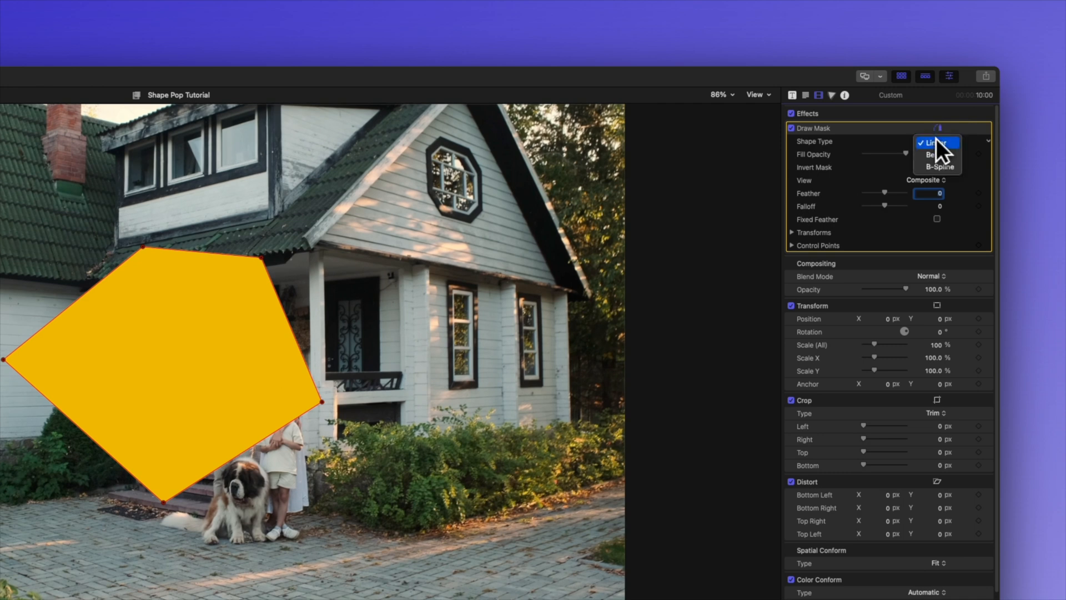
pyautogui.click(941, 166)
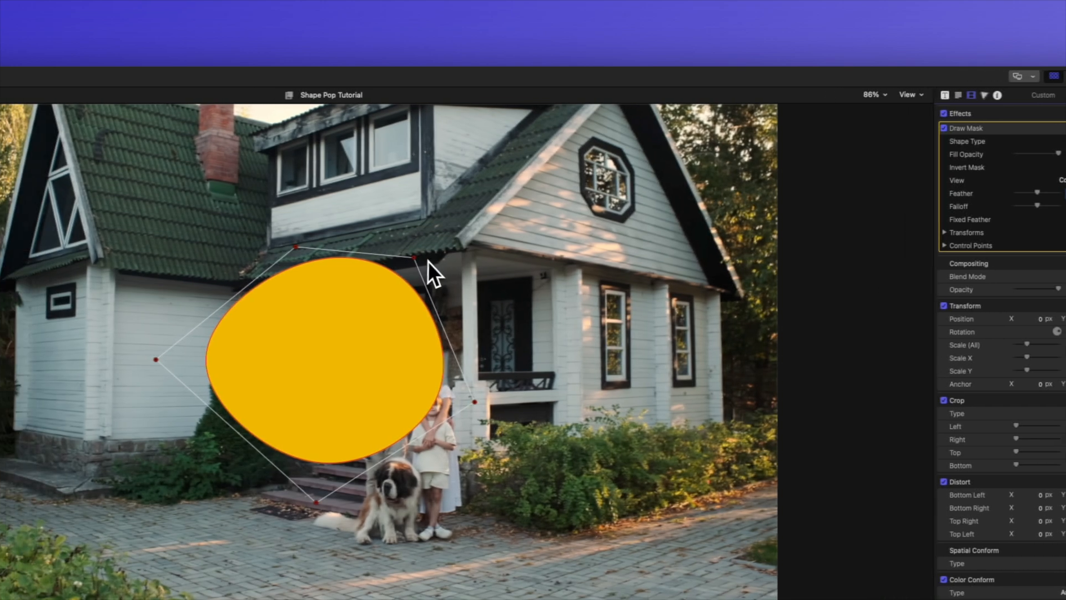
pyautogui.moveTo(426, 258); pyautogui.dragTo(549, 294)
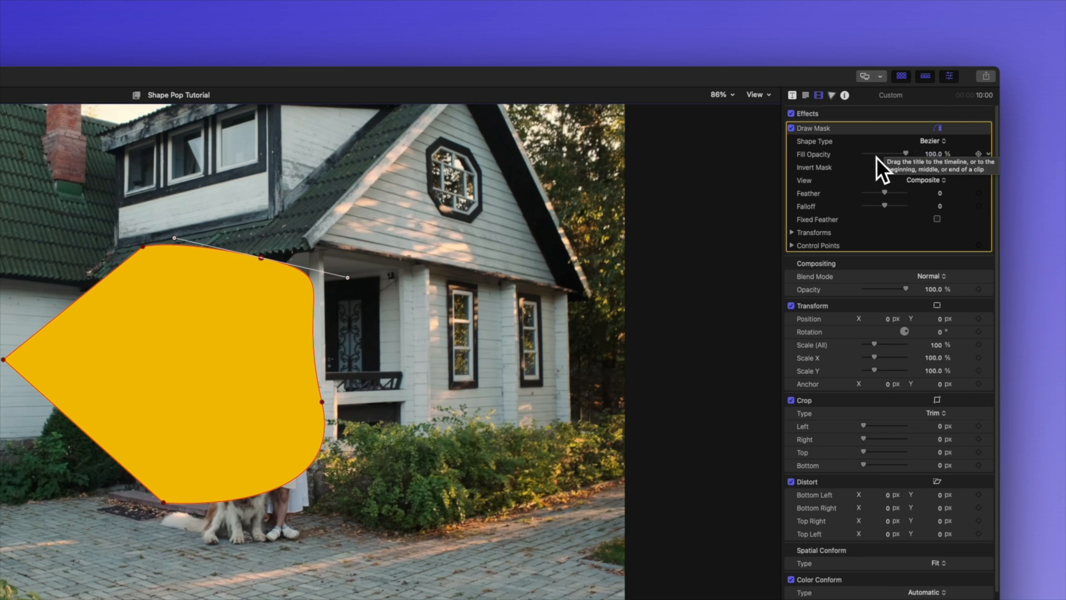
# - Review the custom shape's published parameters and the Transforms and Control Points settings of its Draw Mask
pyautogui.click(792, 95)
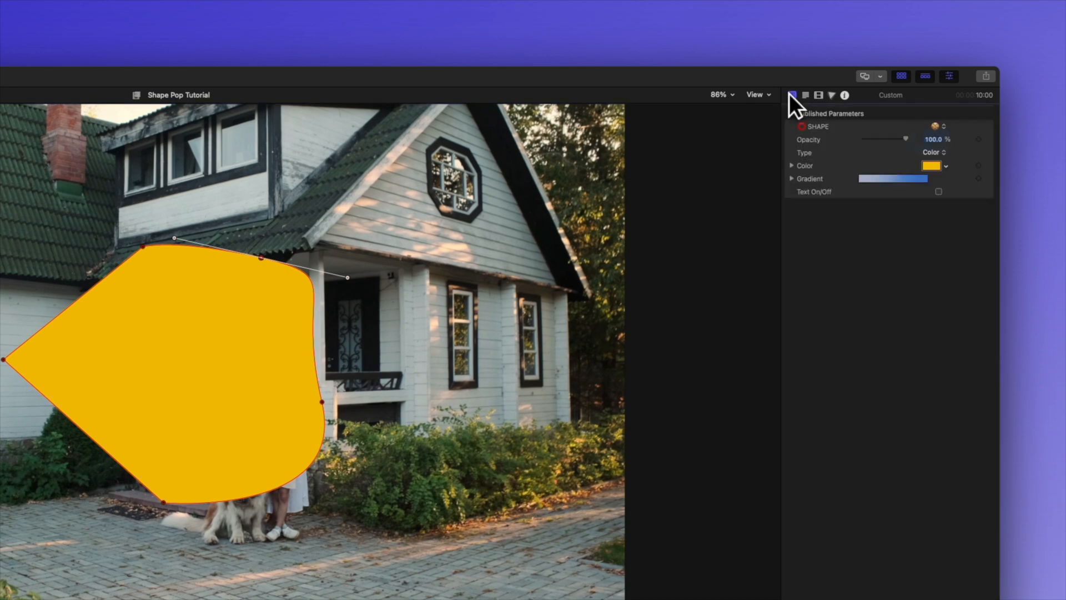
pyautogui.click(818, 94)
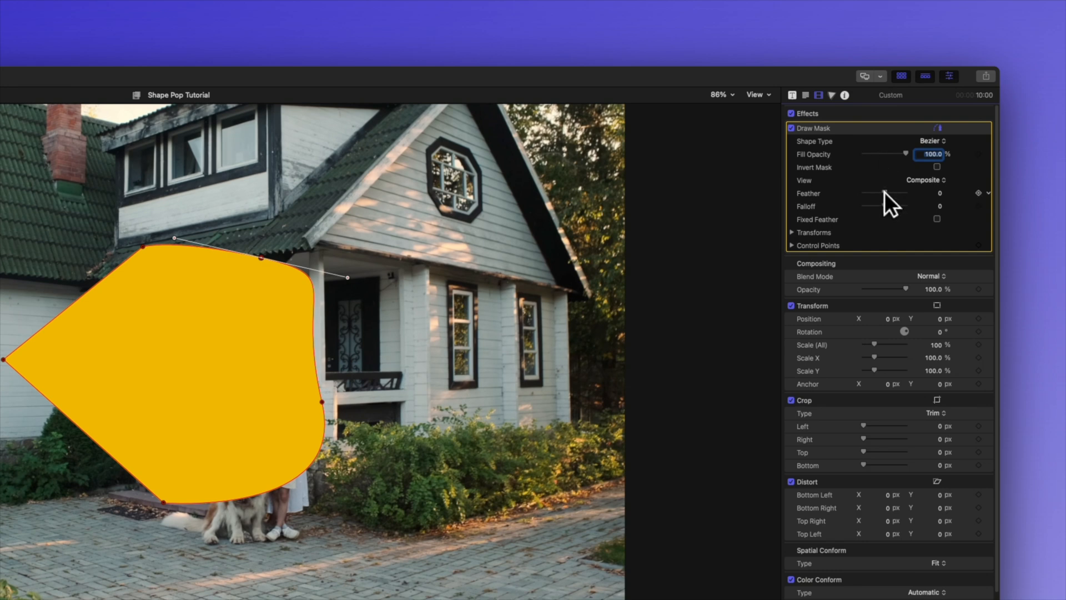
pyautogui.click(791, 232)
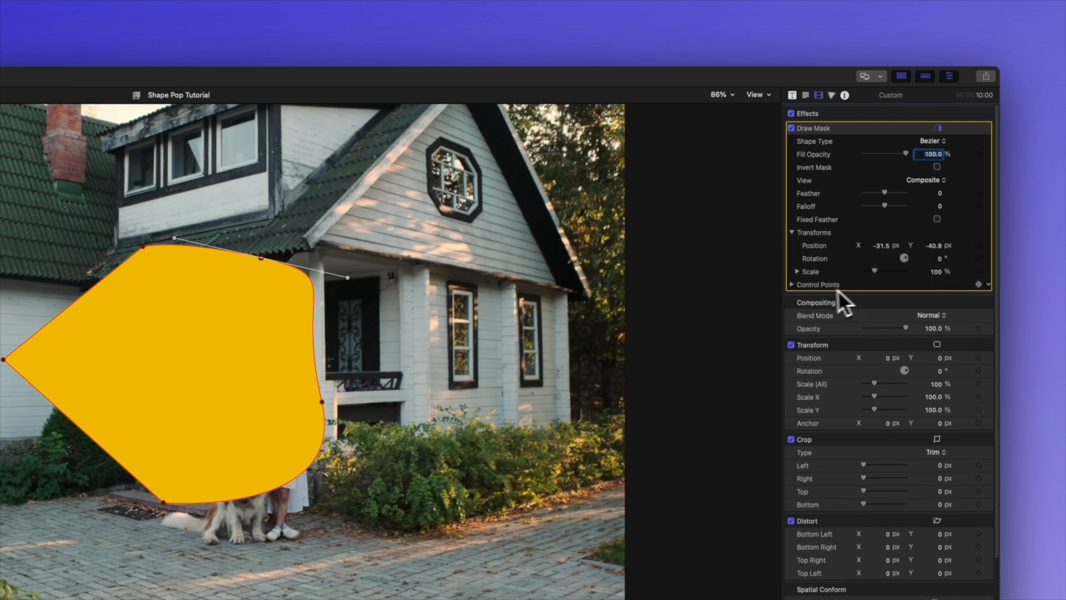
pyautogui.click(794, 286)
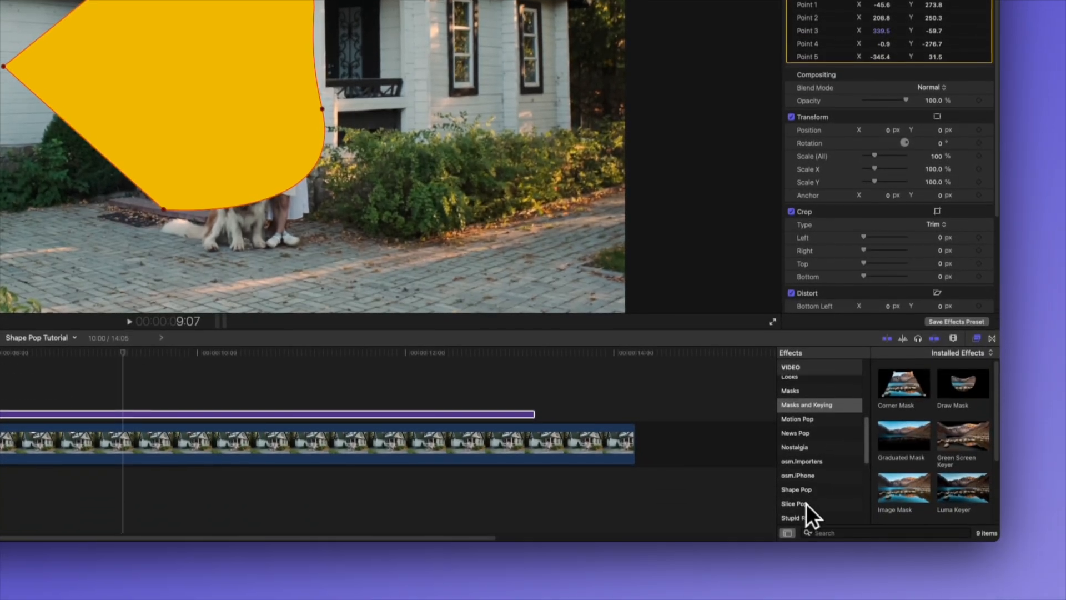
# - Apply the Shape Pop Outline & Drop Shadow effect to the custom shape and play the title from its start
pyautogui.click(801, 481)
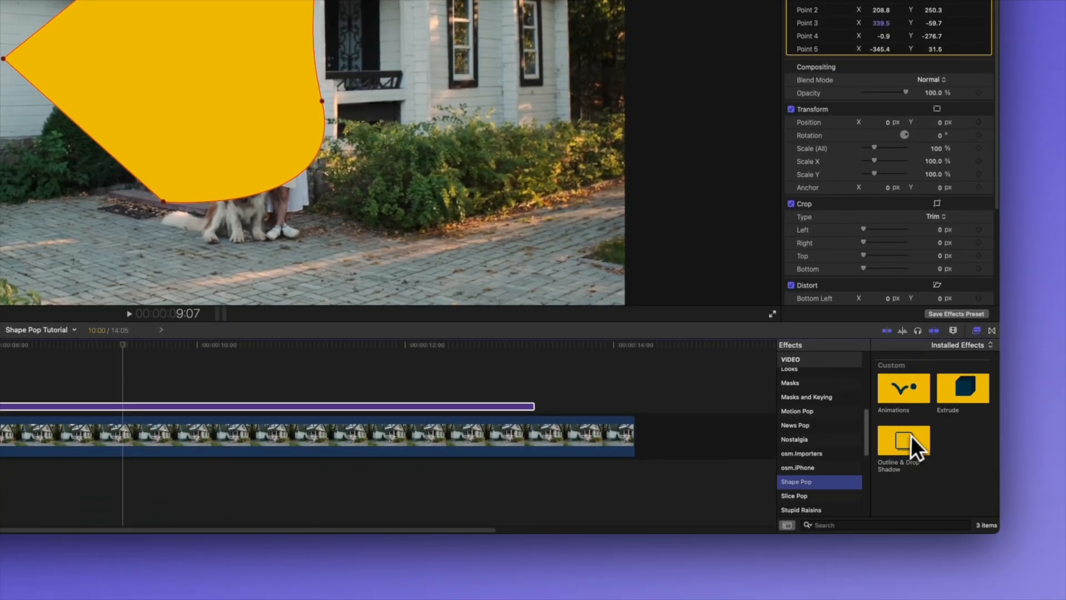
pyautogui.moveTo(905, 440); pyautogui.dragTo(147, 410)
pyautogui.moveTo(341, 428); pyautogui.dragTo(341, 425)
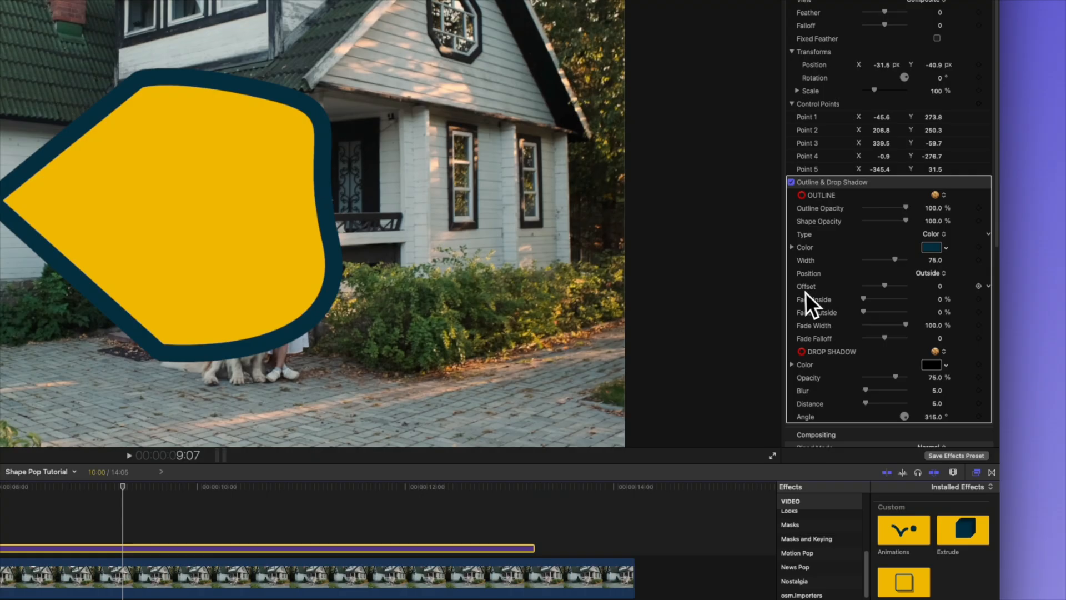
pyautogui.scroll(-2, 854, 195)
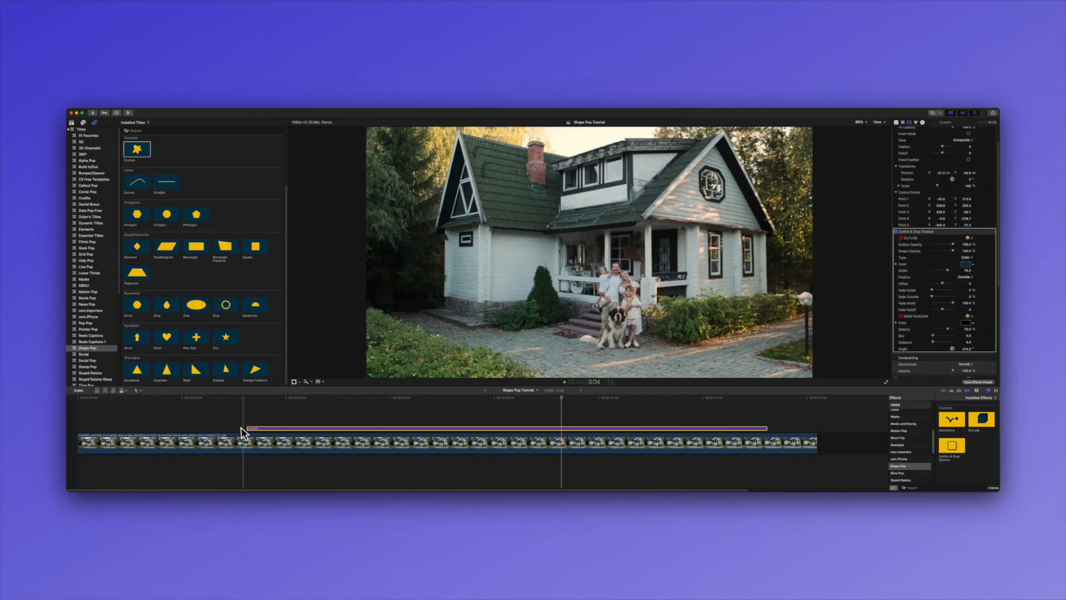
pyautogui.press('space')
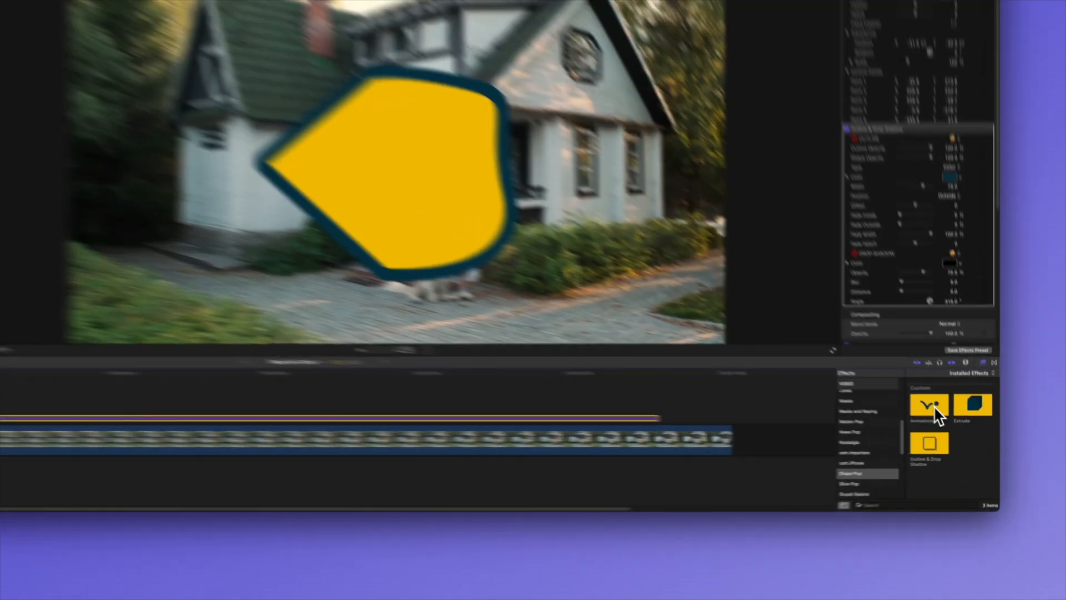
# - Apply the Shape Pop Animations effect to the custom shape and play back its animation
pyautogui.moveTo(955, 421); pyautogui.dragTo(603, 427)
pyautogui.moveTo(400, 403); pyautogui.dragTo(400, 405)
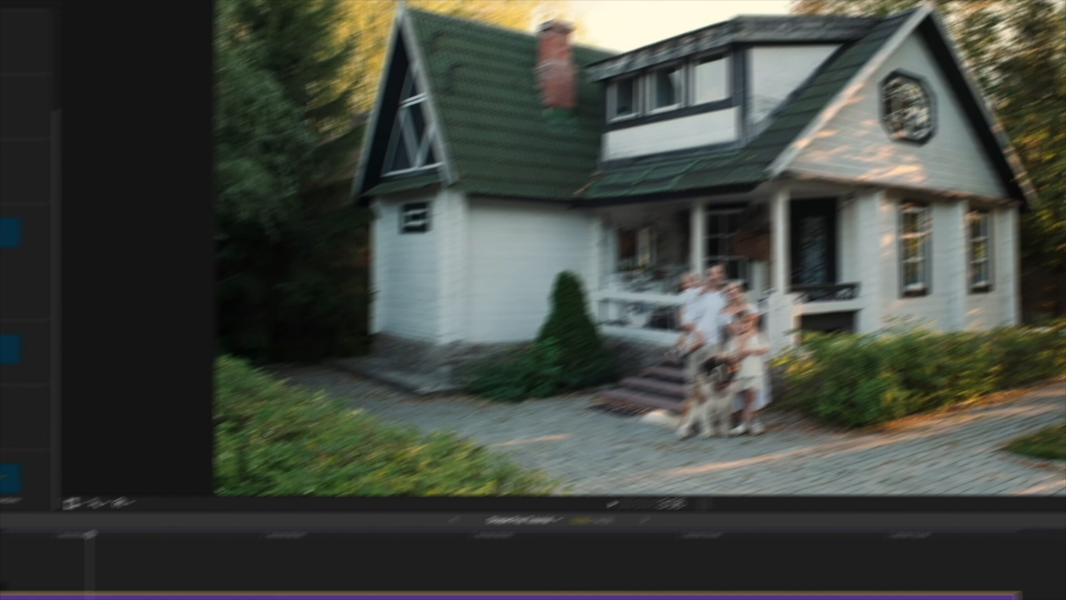
pyautogui.press('space')
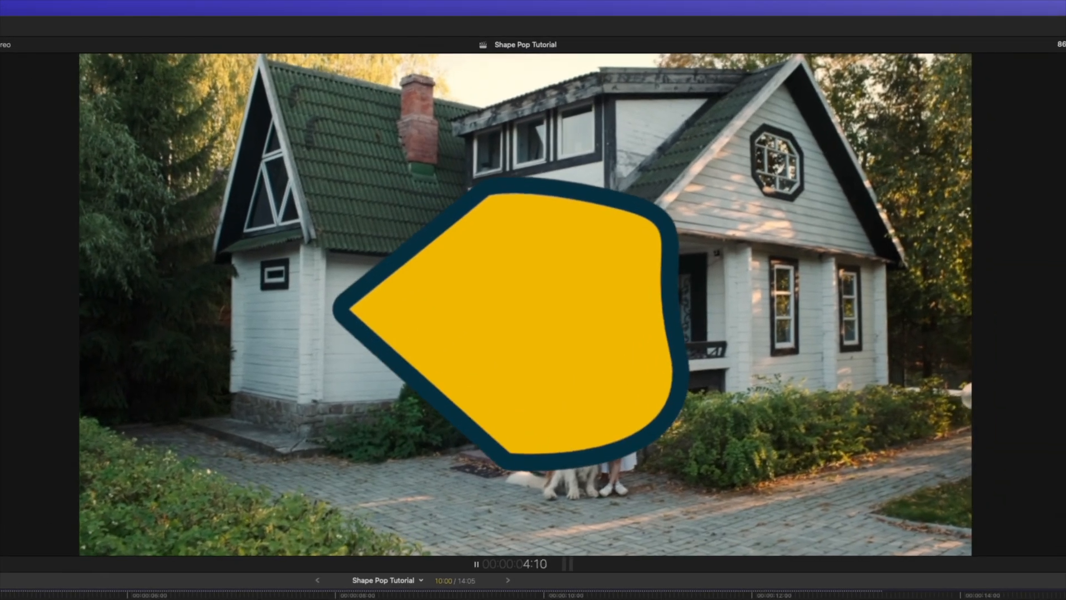
pyautogui.press('space')
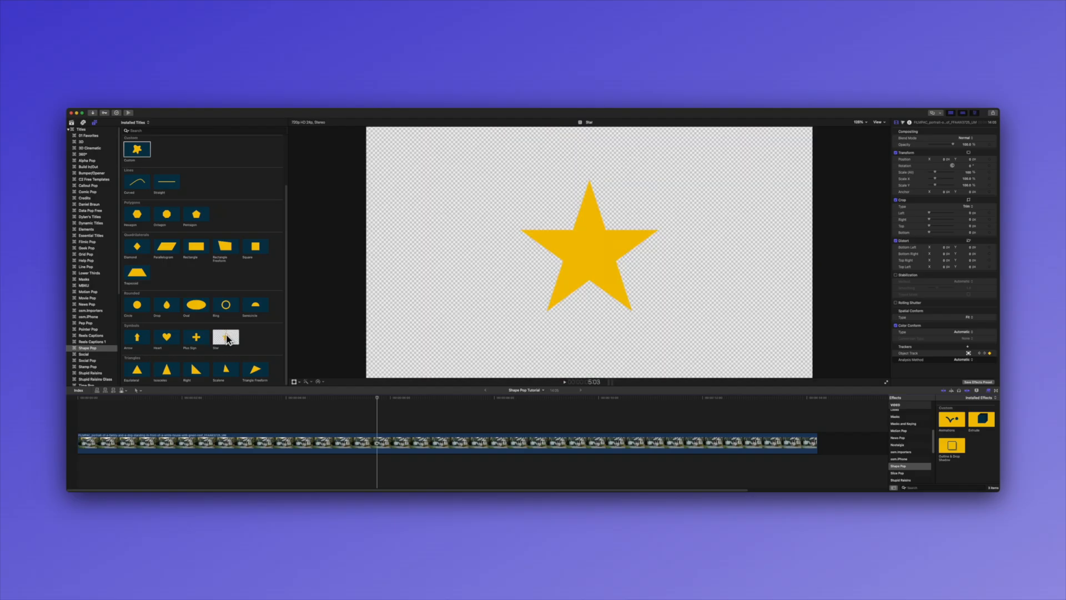
# - Add the Star title above the house clip and apply the Extrude effect to it
pyautogui.moveTo(225, 336); pyautogui.dragTo(273, 421)
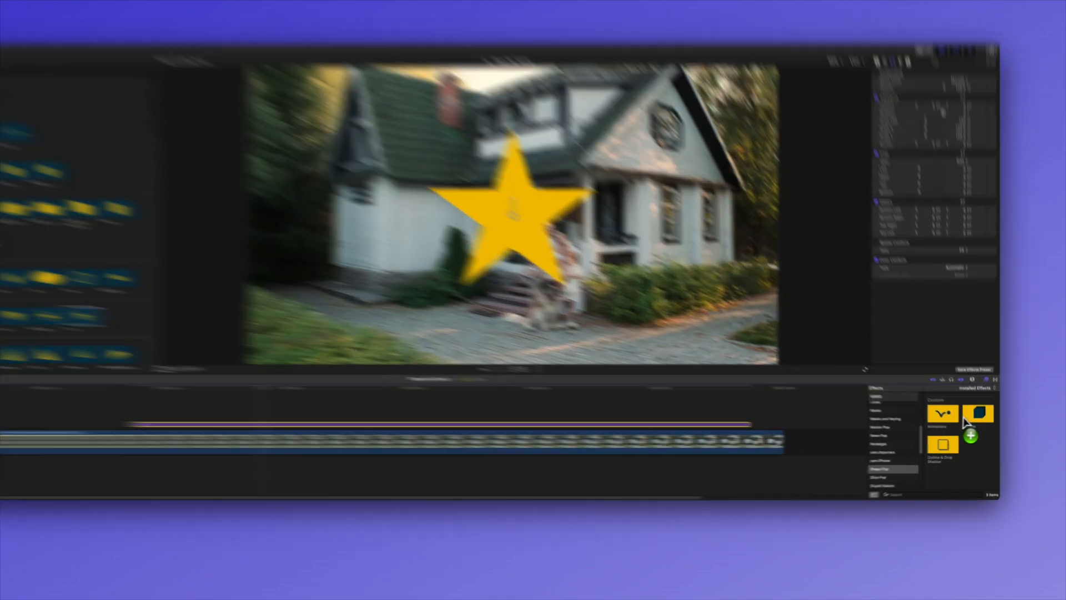
pyautogui.moveTo(964, 419); pyautogui.dragTo(587, 424)
pyautogui.moveTo(393, 445); pyautogui.dragTo(393, 444)
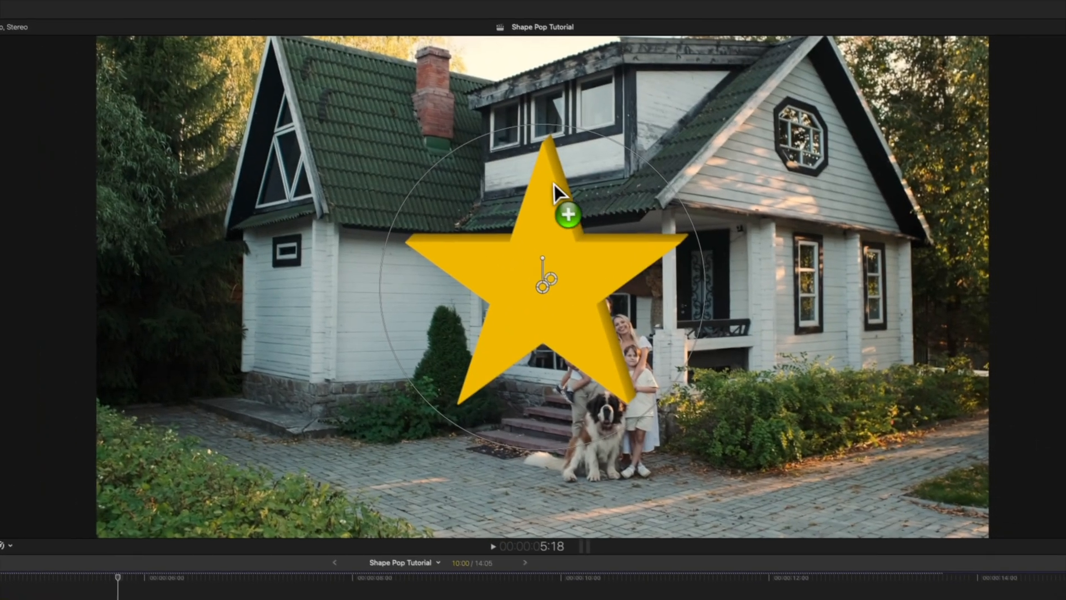
# - Deepen the star's extrusion to a distance of about 201 at about 16° and position the star in front of the porch
pyautogui.moveTo(554, 185); pyautogui.dragTo(353, 289)
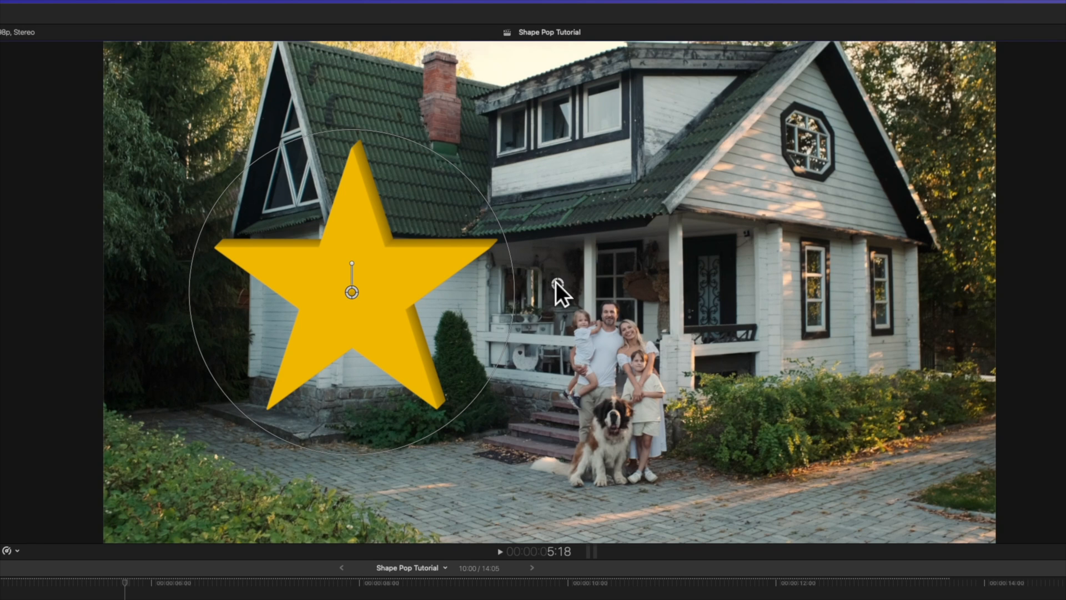
pyautogui.moveTo(558, 285); pyautogui.dragTo(595, 279)
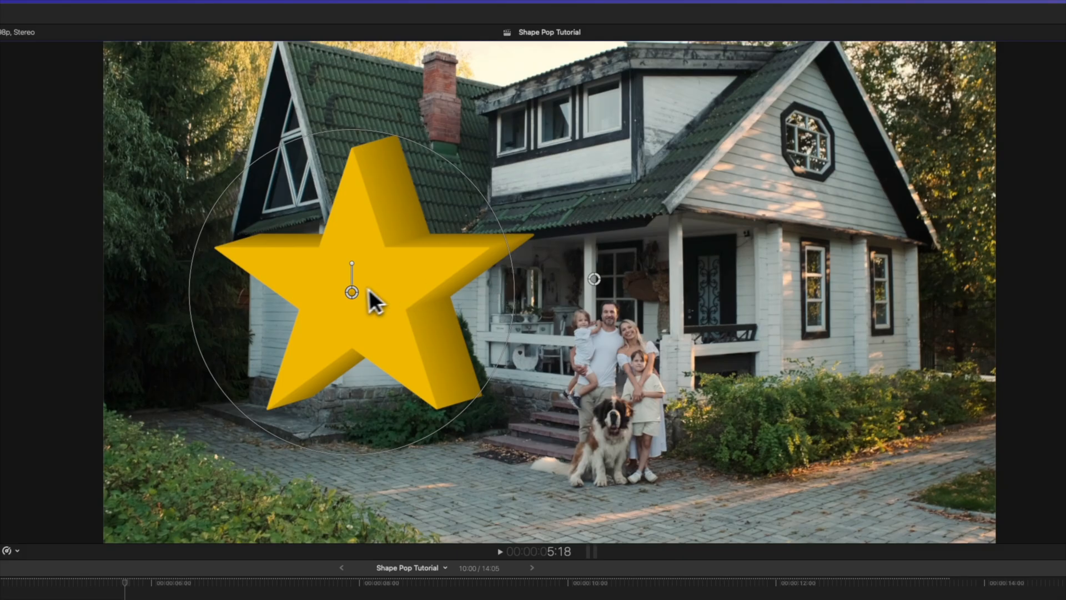
pyautogui.moveTo(353, 292); pyautogui.dragTo(565, 298)
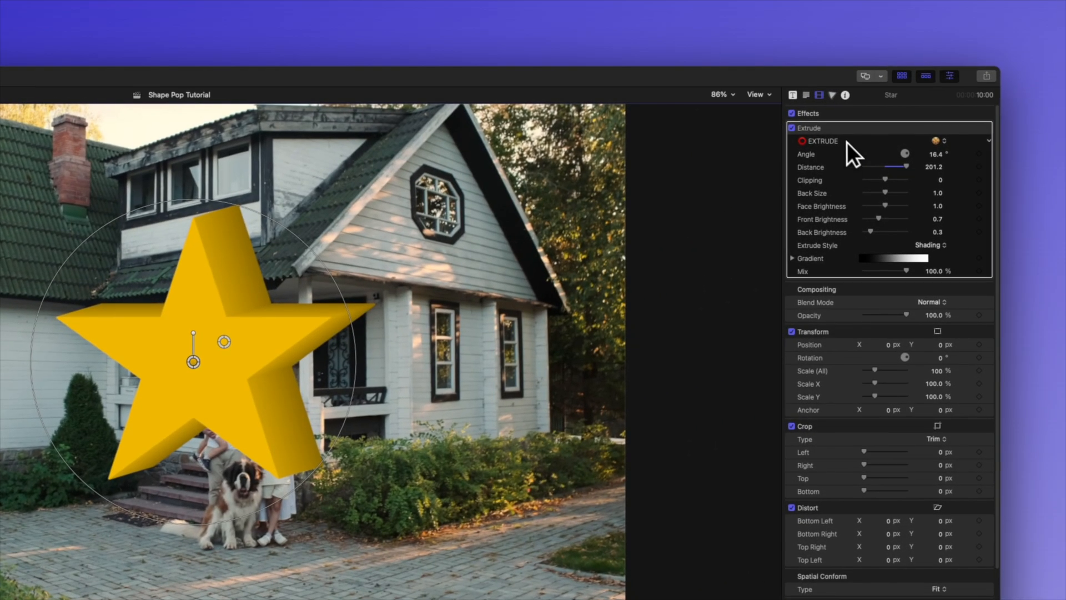
# - Set the extrusion's Clipping to -6.0 and Back Size to 0.98, check the Extrude Style options and lower the Mix slightly
pyautogui.click(855, 139)
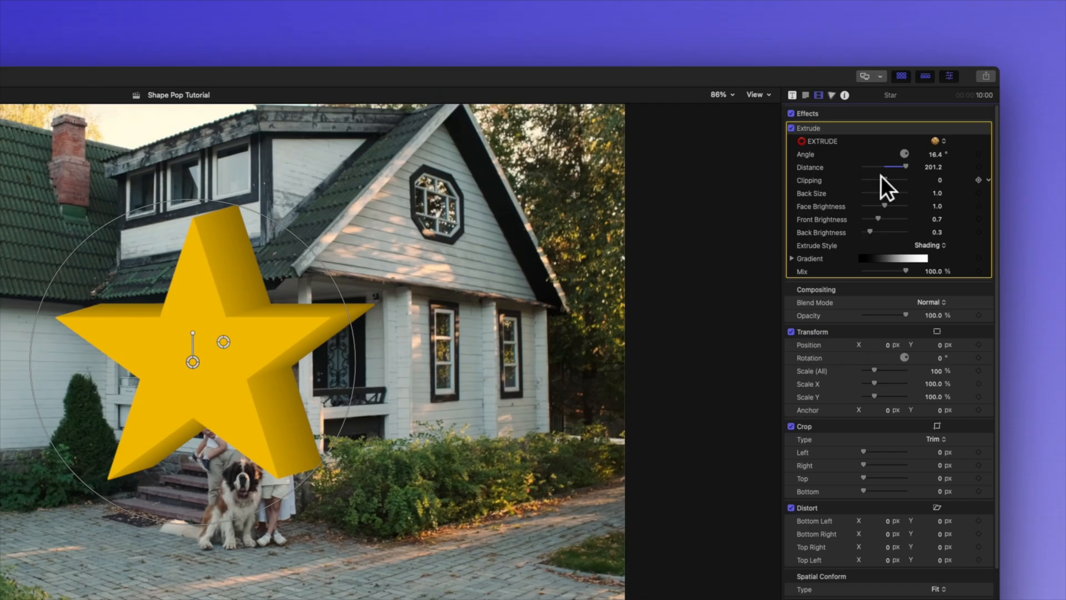
pyautogui.moveTo(883, 179)
pyautogui.mouseDown()
pyautogui.moveTo(874, 178)
pyautogui.moveTo(895, 180)
pyautogui.moveTo(875, 178)
pyautogui.moveTo(884, 189)
pyautogui.mouseUp()
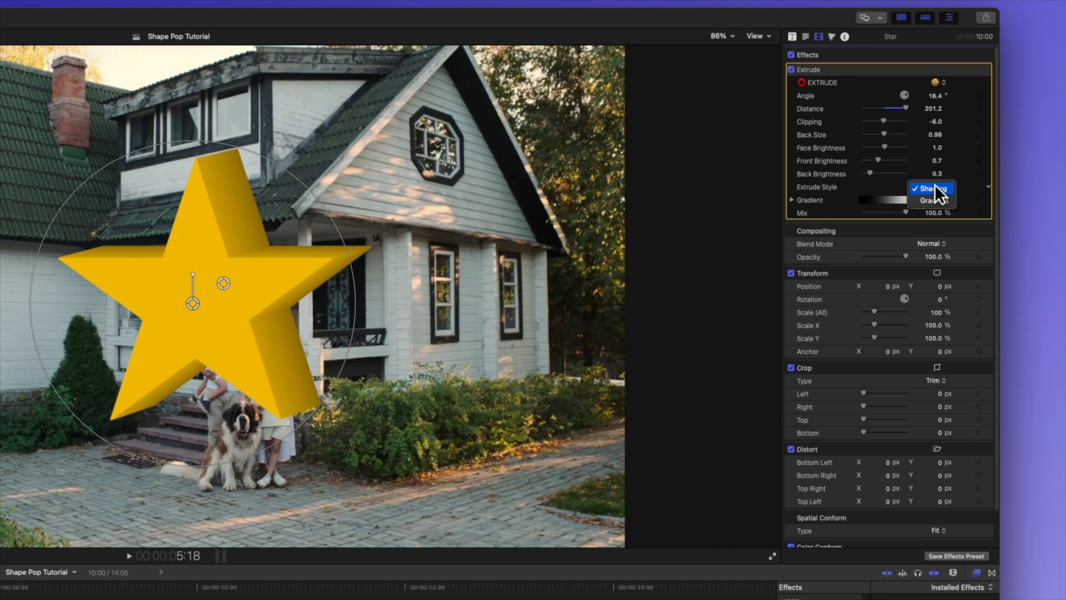
pyautogui.click(934, 187)
pyautogui.moveTo(904, 210)
pyautogui.mouseDown()
pyautogui.moveTo(885, 208)
pyautogui.moveTo(898, 209)
pyautogui.mouseUp()
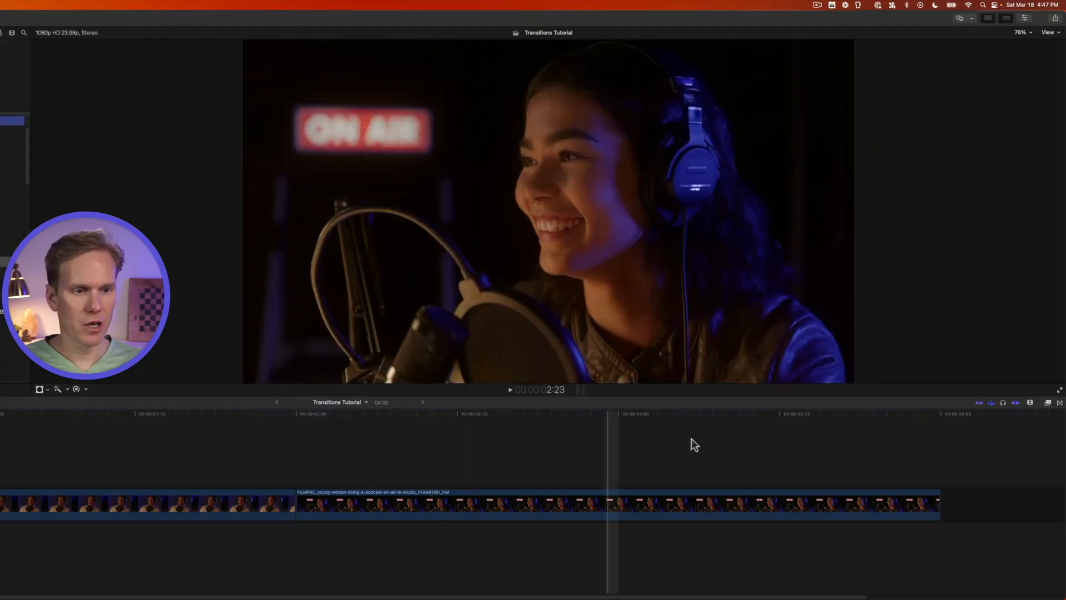
# - Show the Shape Pop transitions for the Transitions Tutorial project and browse through them, starting with the Circles group
pyautogui.click(1059, 403)
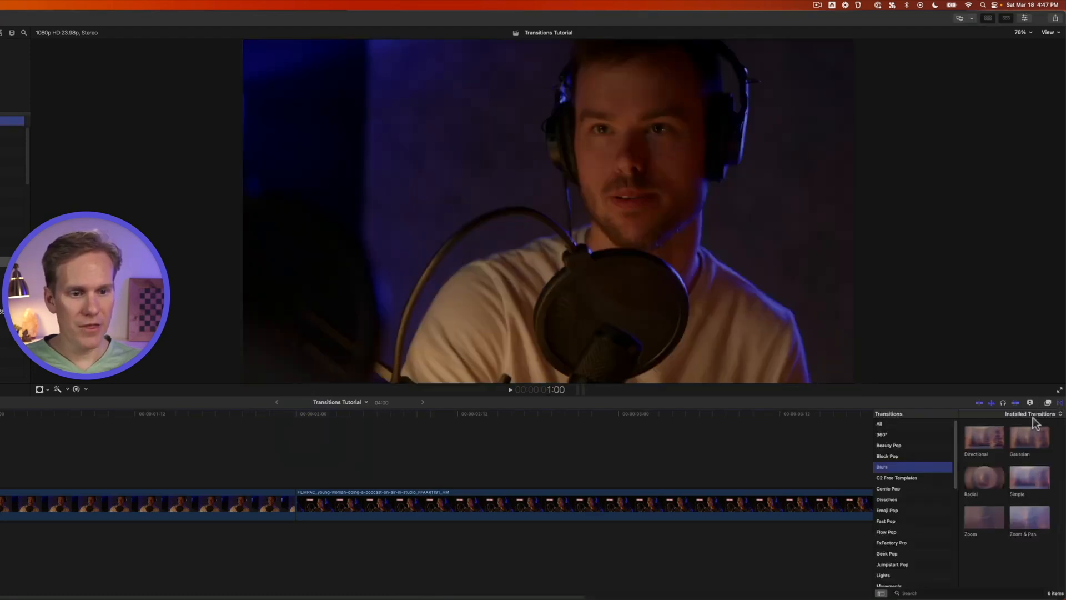
pyautogui.scroll(-5, 934, 478)
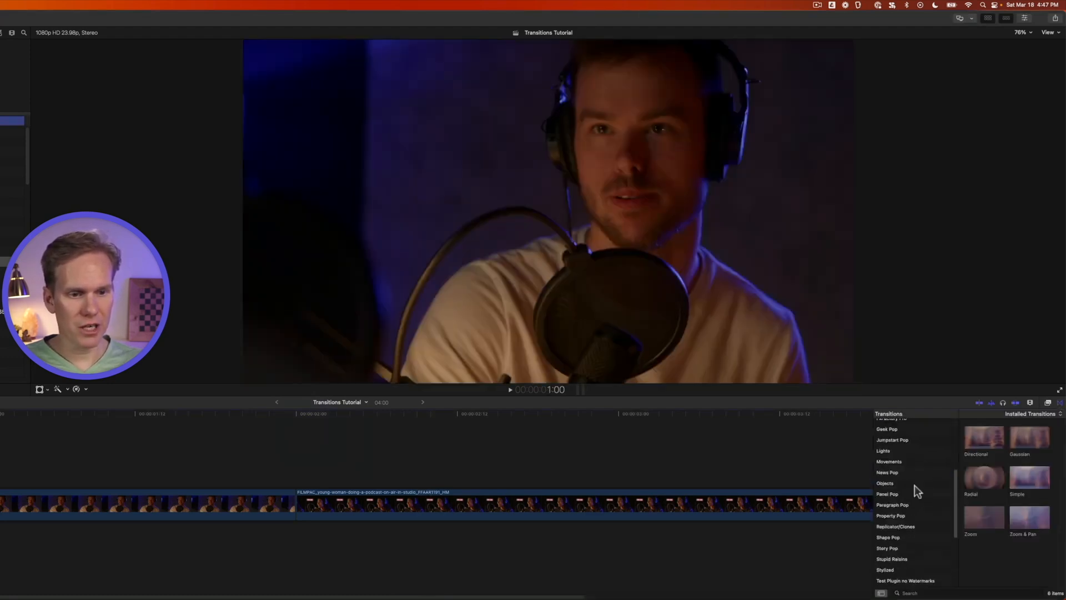
pyautogui.click(893, 537)
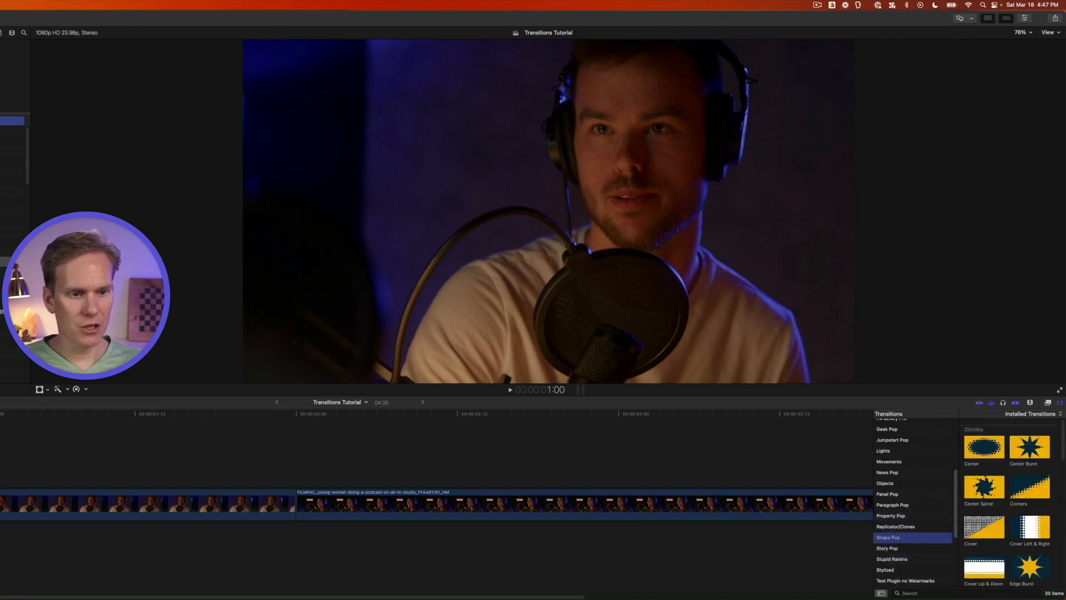
pyautogui.moveTo(1063, 438); pyautogui.dragTo(1055, 459)
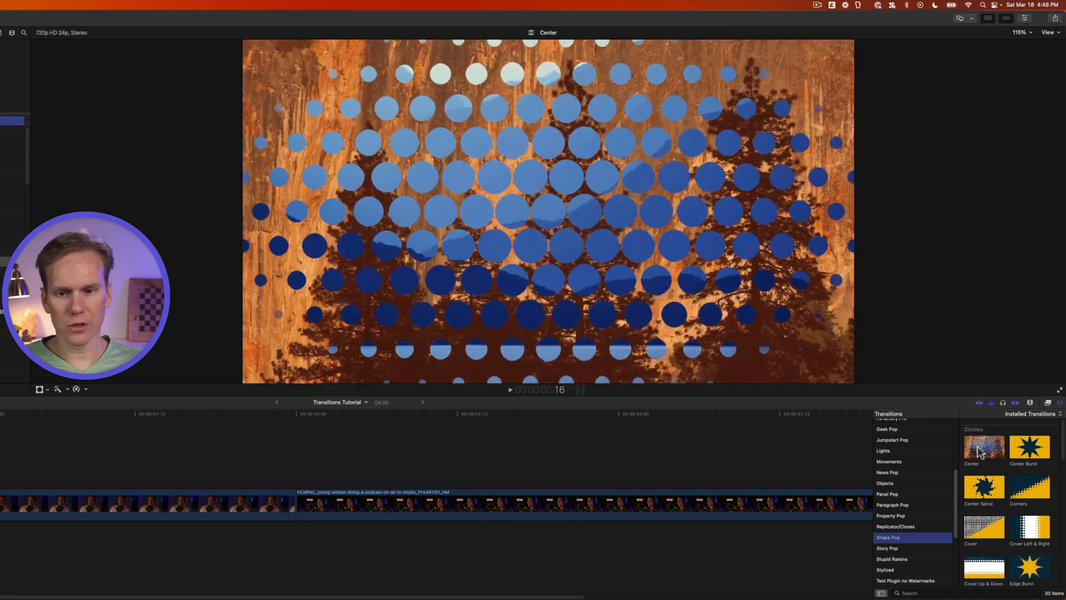
# - Add the Center transition from the Circles group between the two podcast clips and play it through
pyautogui.moveTo(978, 451); pyautogui.dragTo(235, 505)
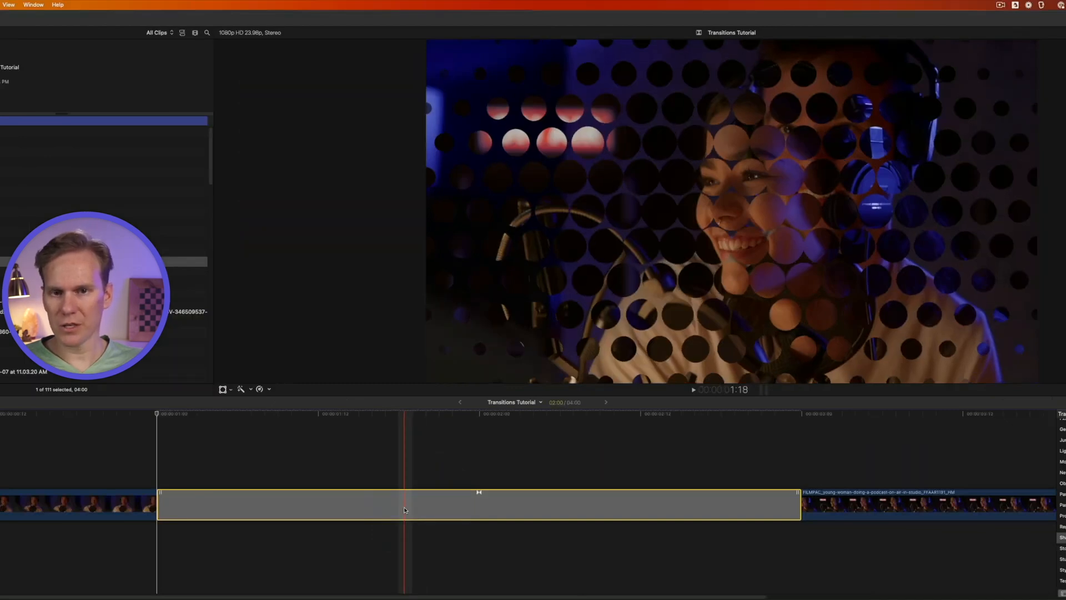
pyautogui.press('space')
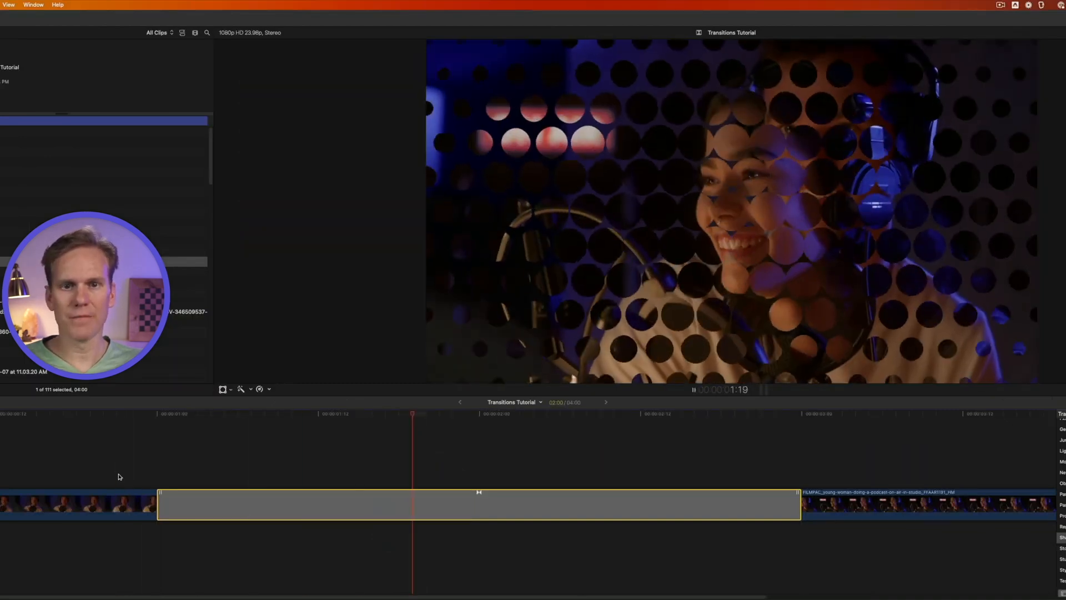
pyautogui.press('space')
pyautogui.click(477, 470)
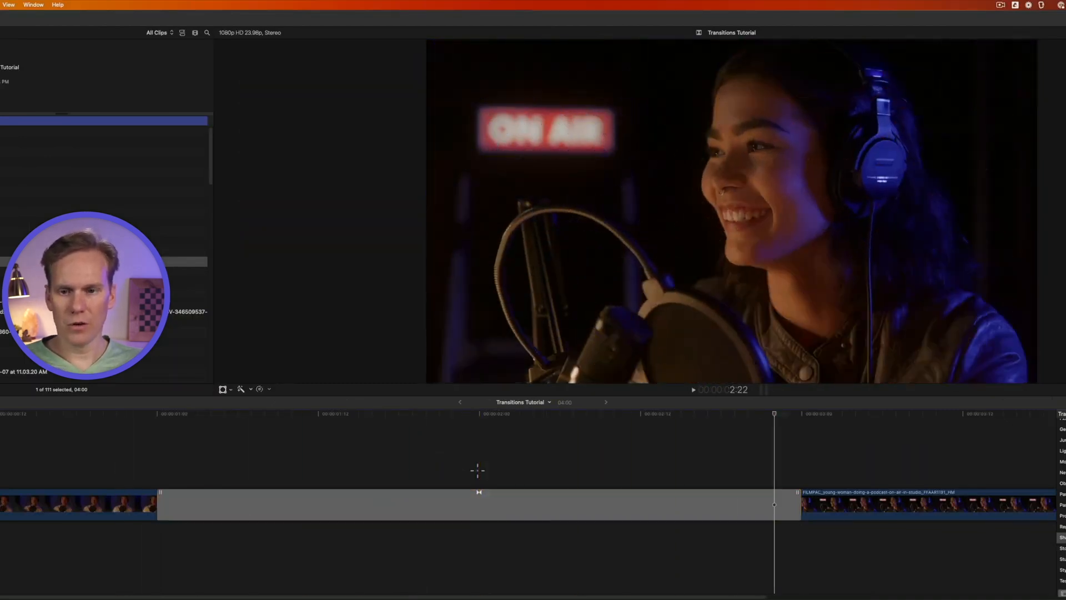
# - Try a duration of 1:00 on the Center transition and undo the change
pyautogui.click(479, 503)
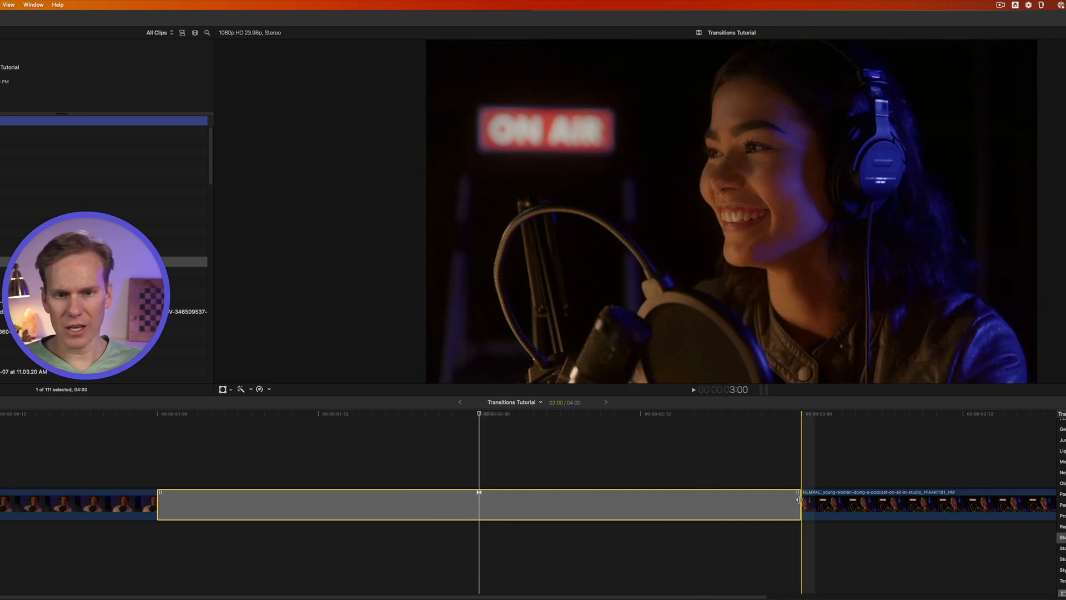
pyautogui.moveTo(798, 498)
pyautogui.mouseDown()
pyautogui.moveTo(635, 504)
pyautogui.moveTo(799, 502)
pyautogui.mouseUp()
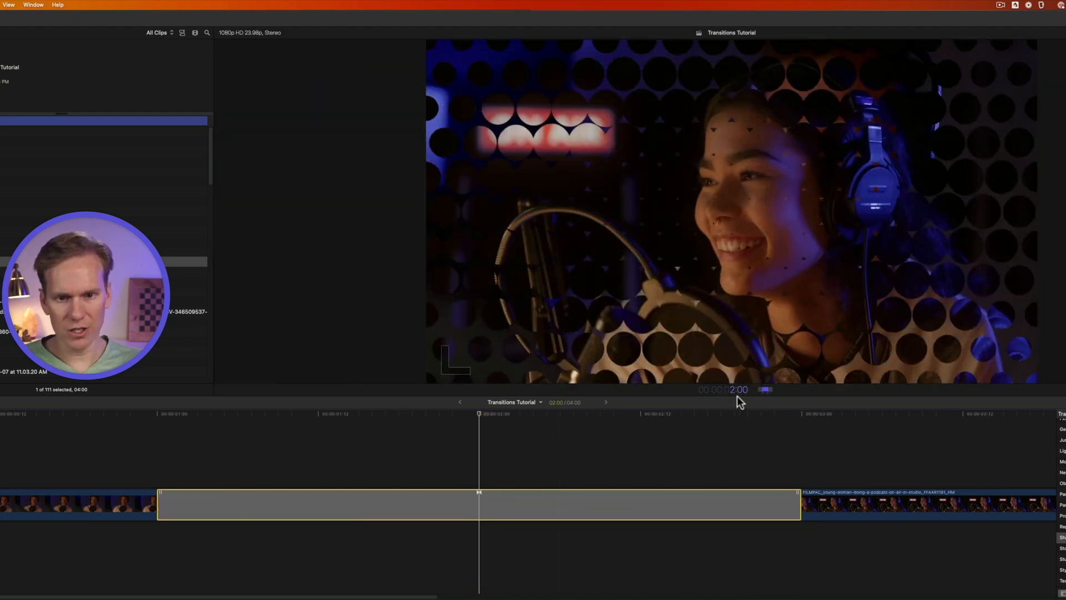
pyautogui.write('100')
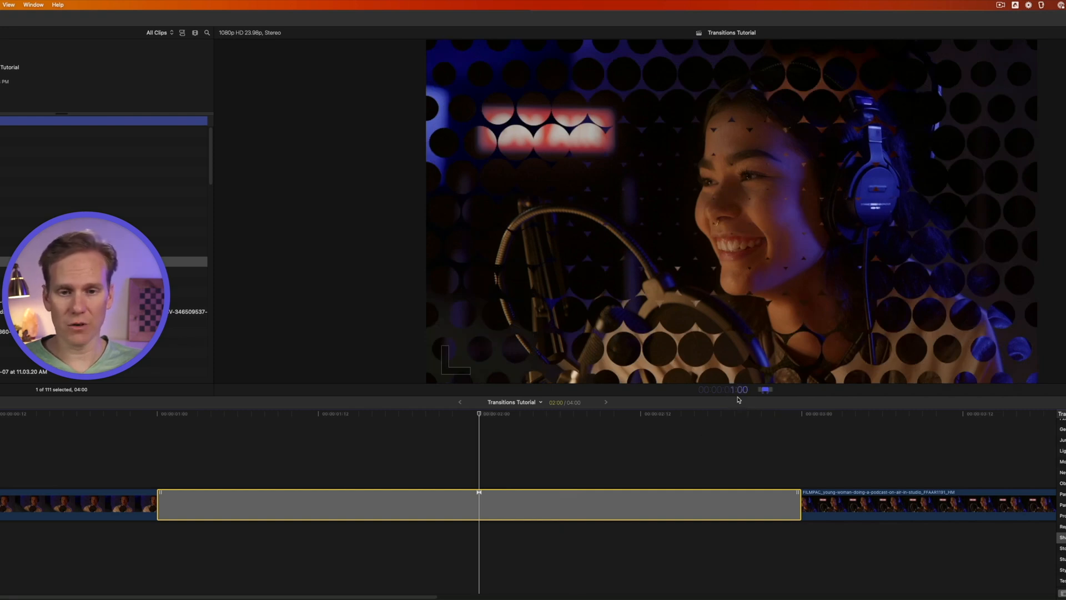
pyautogui.press('Return')
pyautogui.press('super+z')
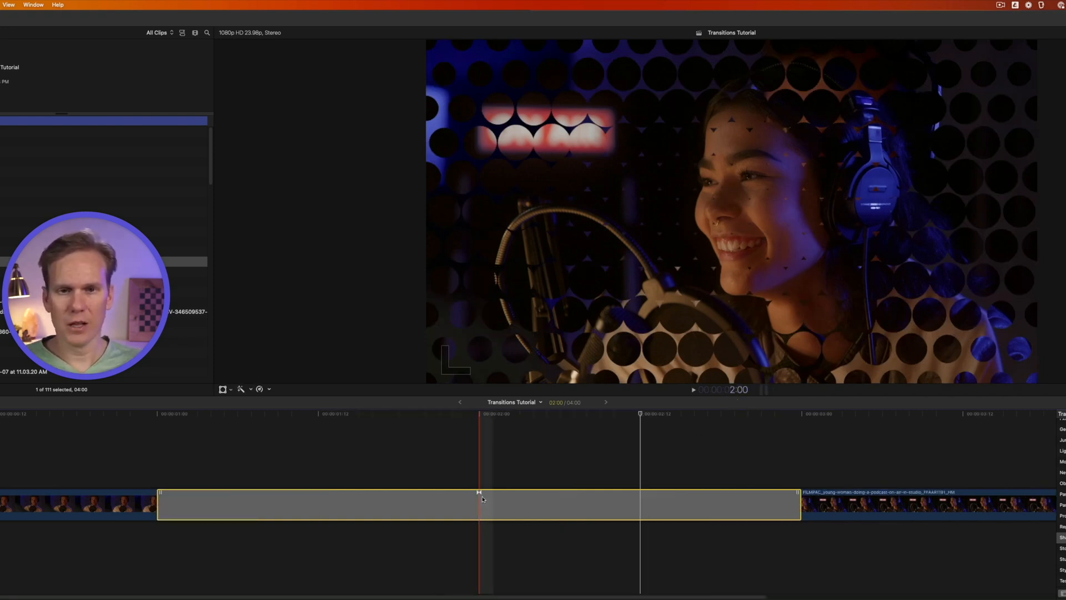
# - With the playhead at 2:00 on the Center transition, show its settings and set Style to Out
pyautogui.click(478, 464)
pyautogui.click(481, 509)
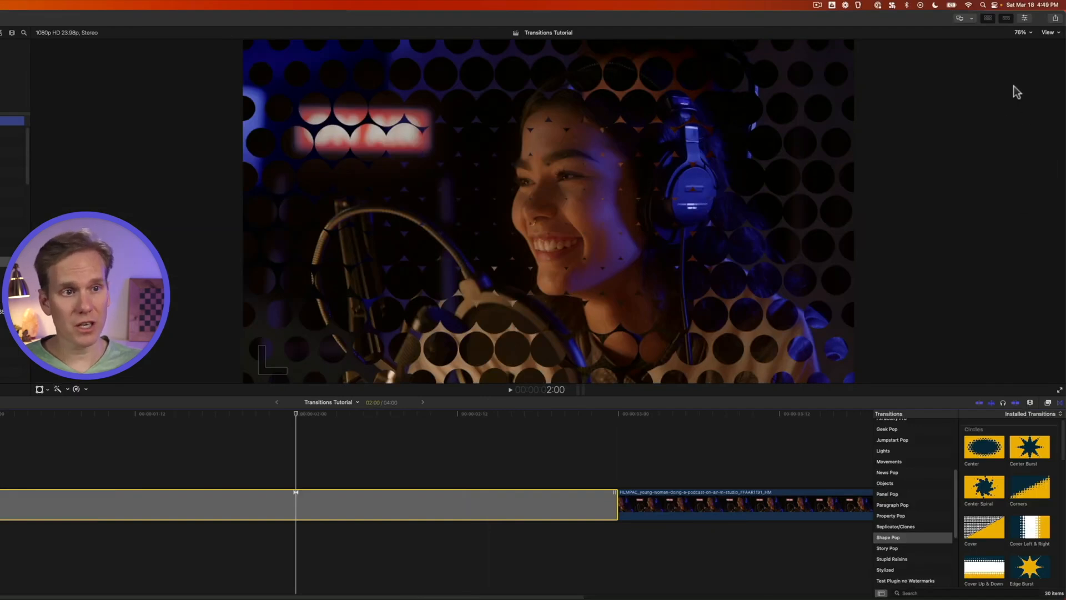
pyautogui.click(1025, 19)
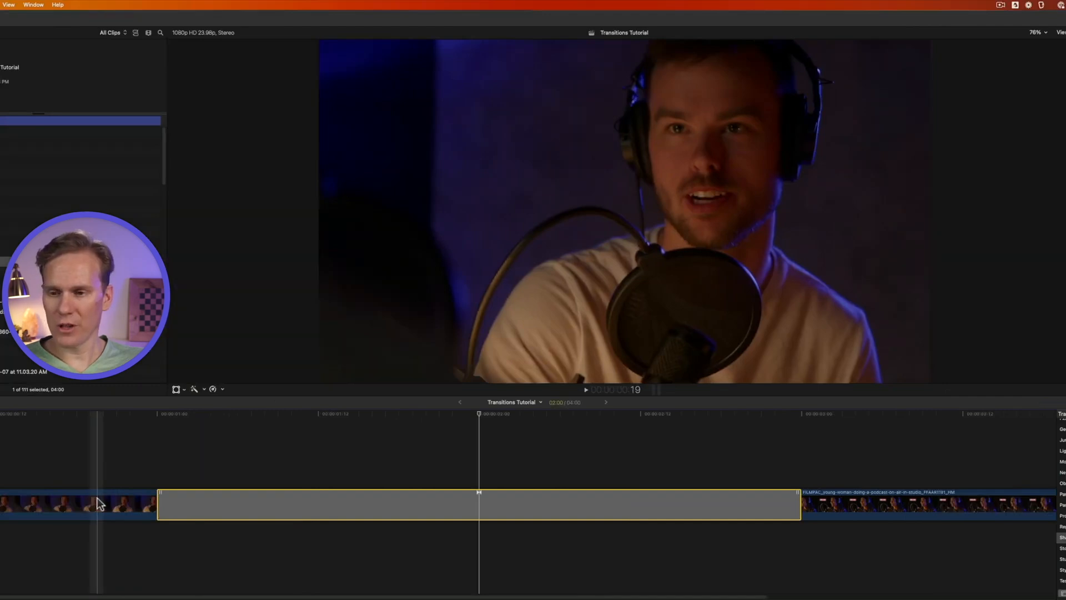
pyautogui.click(101, 498)
pyautogui.click(869, 508)
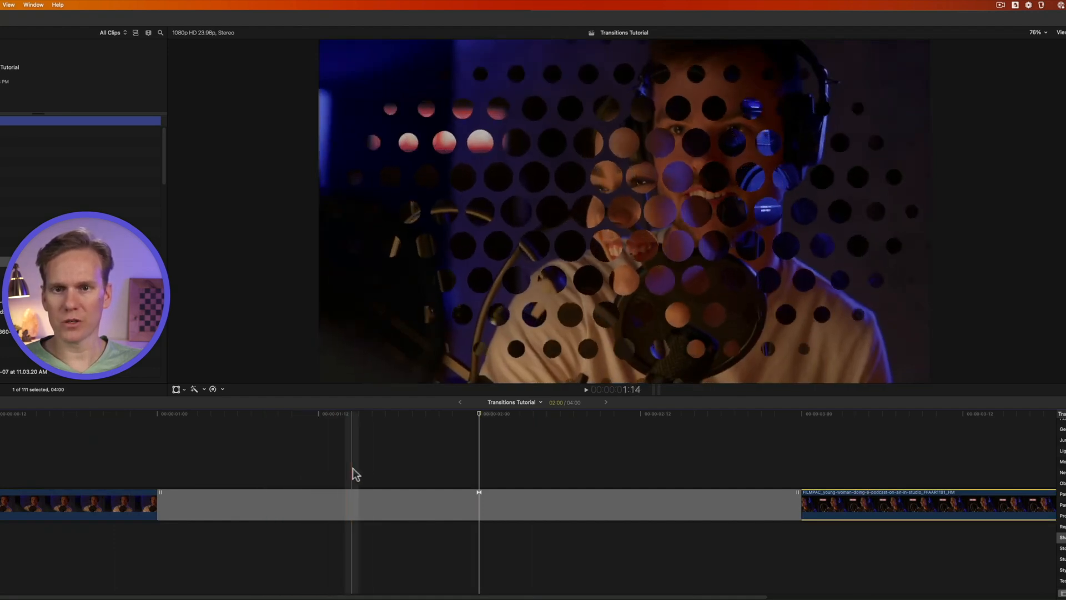
pyautogui.click(458, 502)
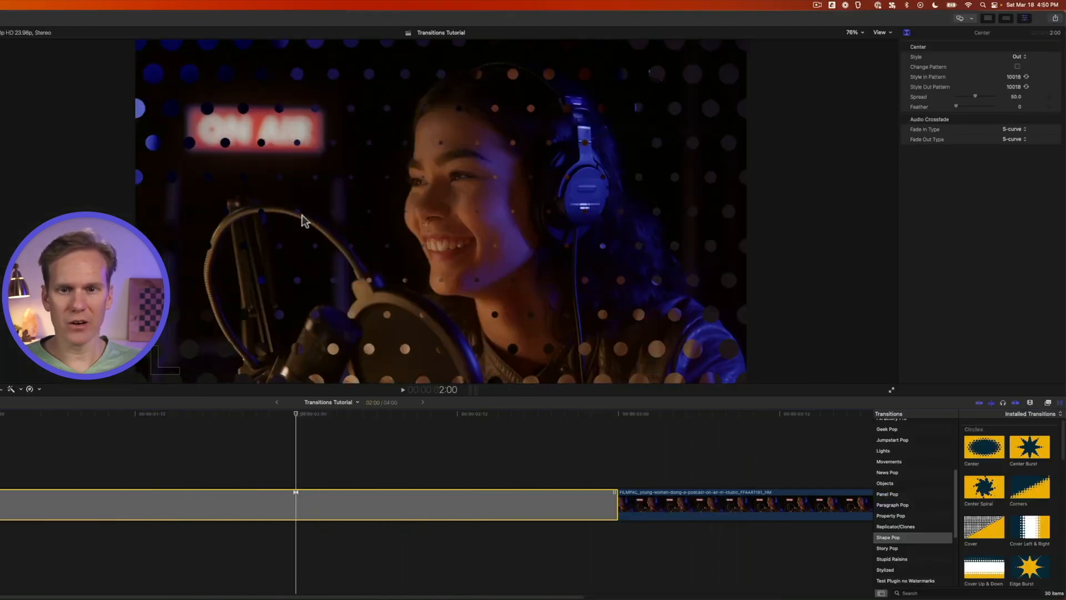
# - Enable Change Pattern, generate several new random Style Out Pattern seeds and play the transition
pyautogui.click(1018, 67)
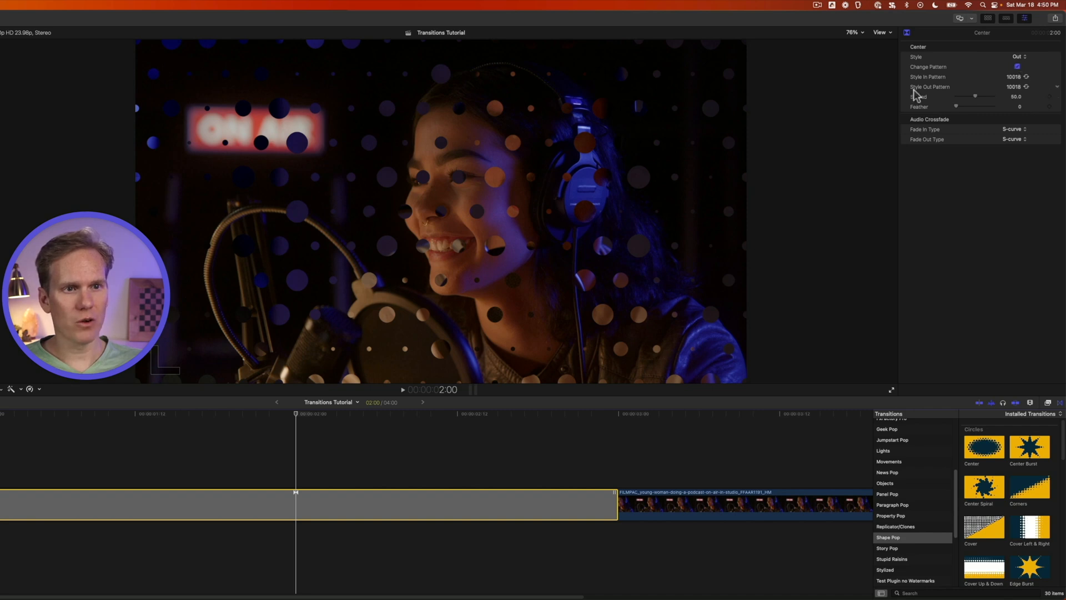
pyautogui.click(1027, 87)
pyautogui.click(1026, 87)
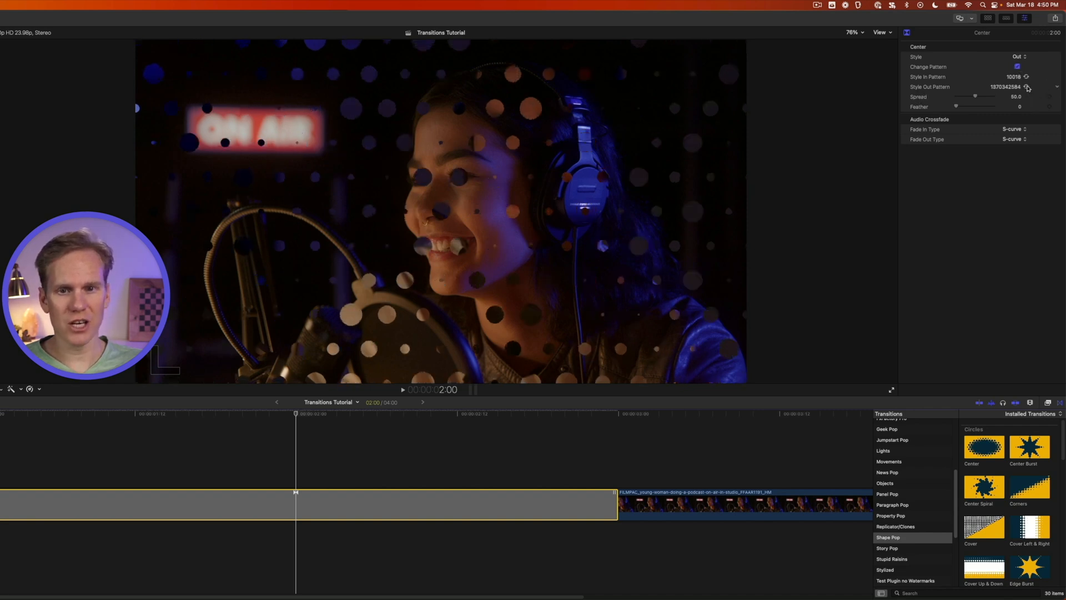
pyautogui.click(1026, 87)
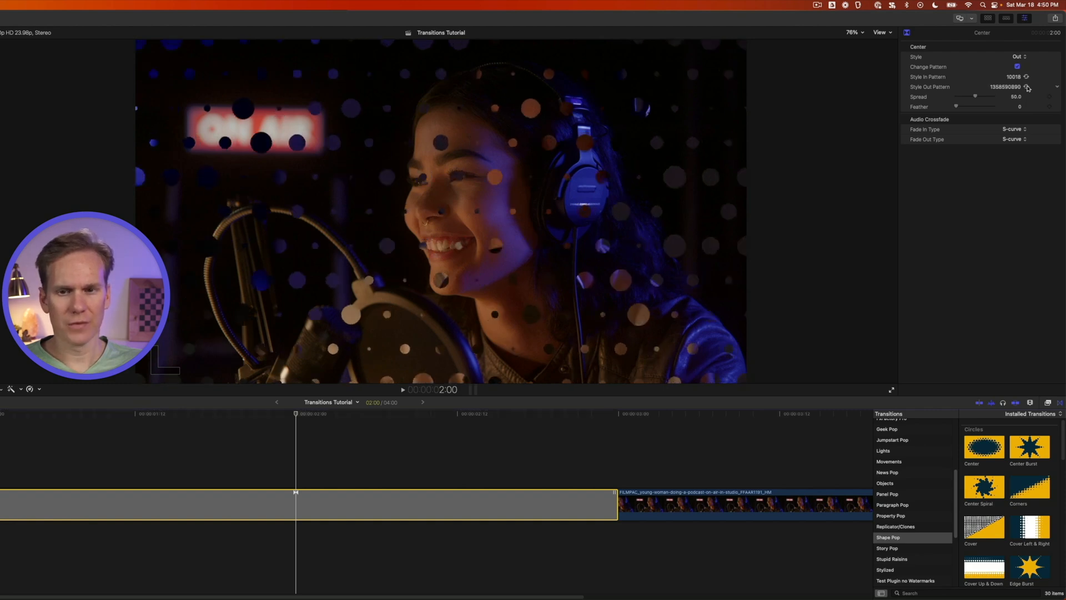
pyautogui.press('space')
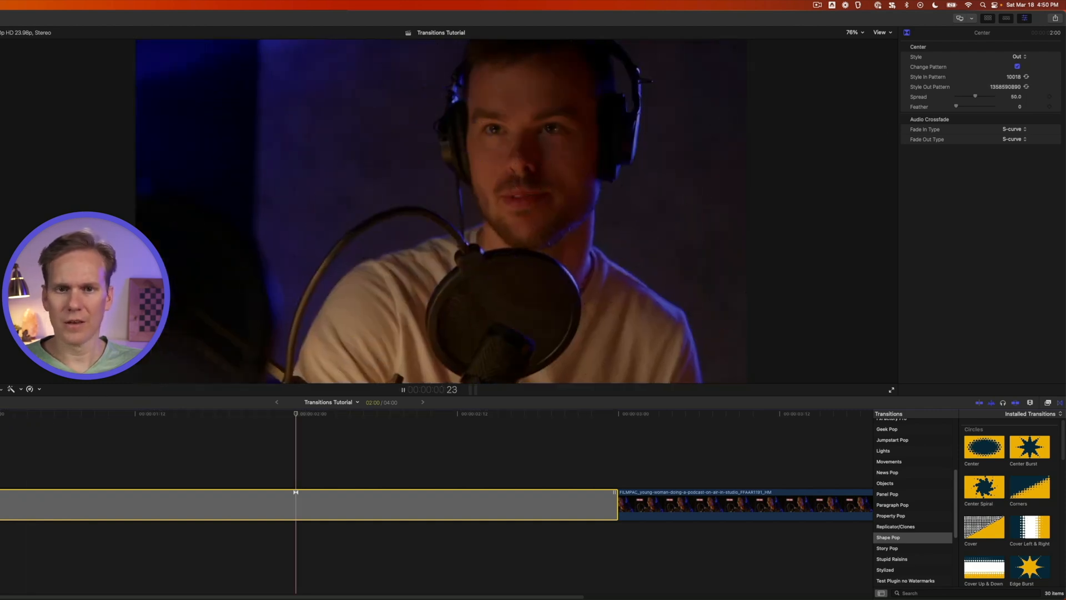
pyautogui.press('space')
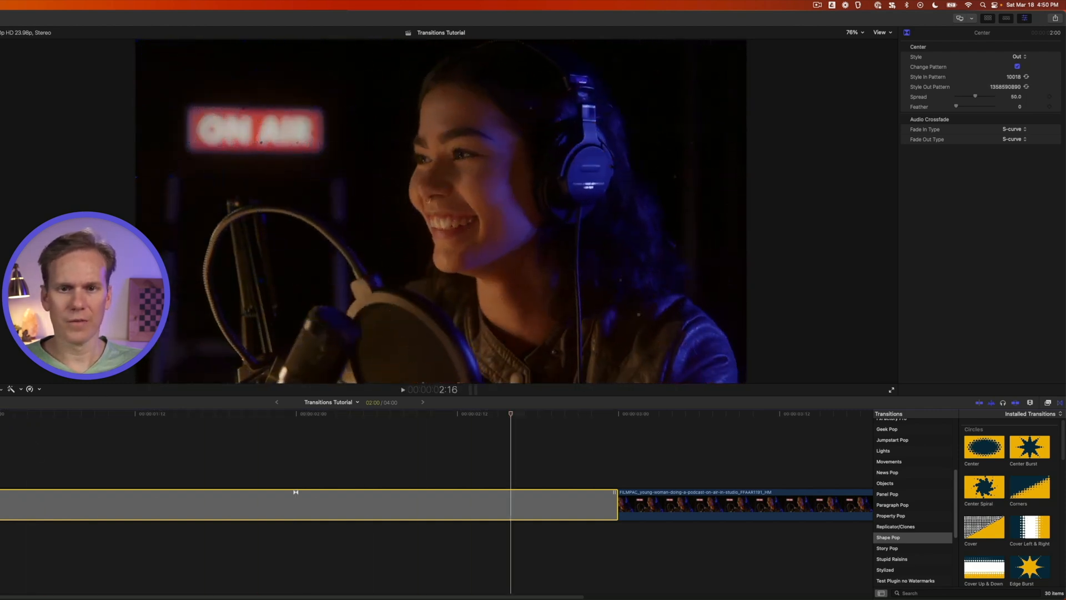
# - Preview the transition with Spread at about 89.74 and at 15.13, and bring Spread back to about 50.76
pyautogui.moveTo(1010, 101); pyautogui.dragTo(1038, 100)
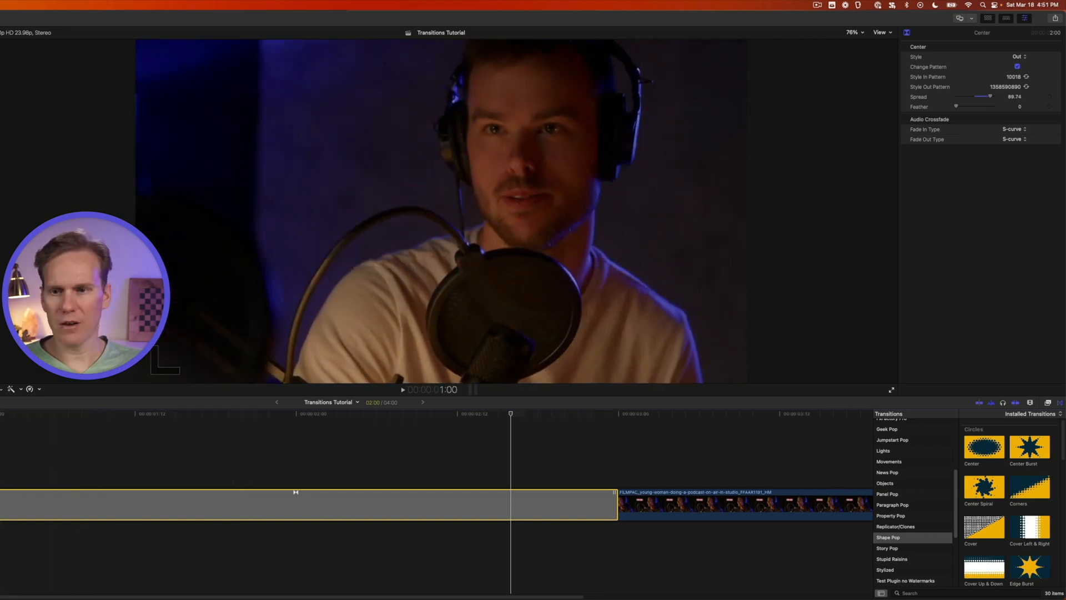
pyautogui.press('space')
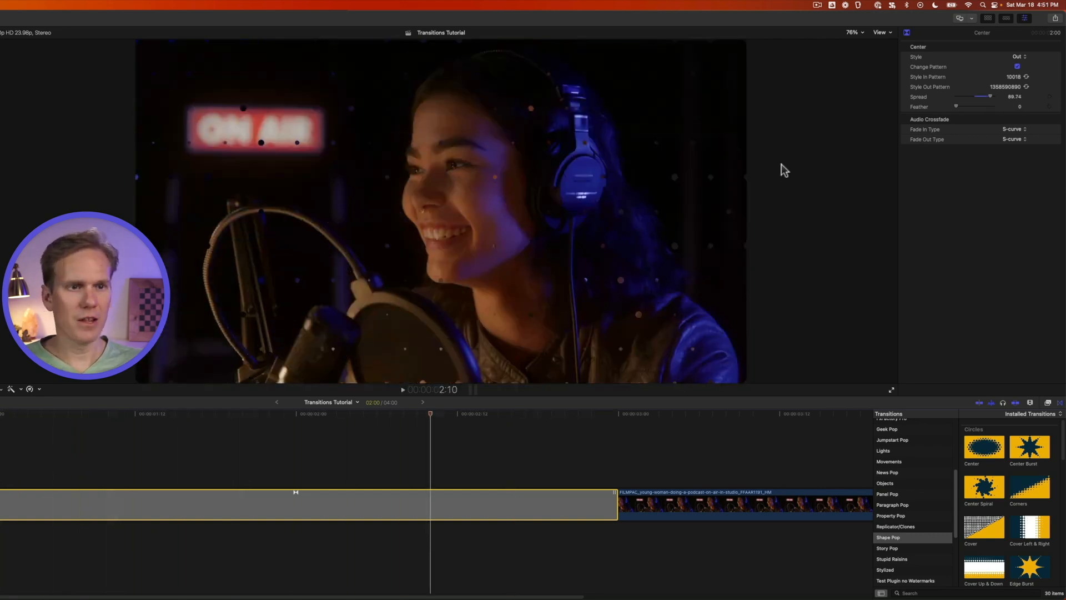
pyautogui.moveTo(991, 98); pyautogui.dragTo(961, 100)
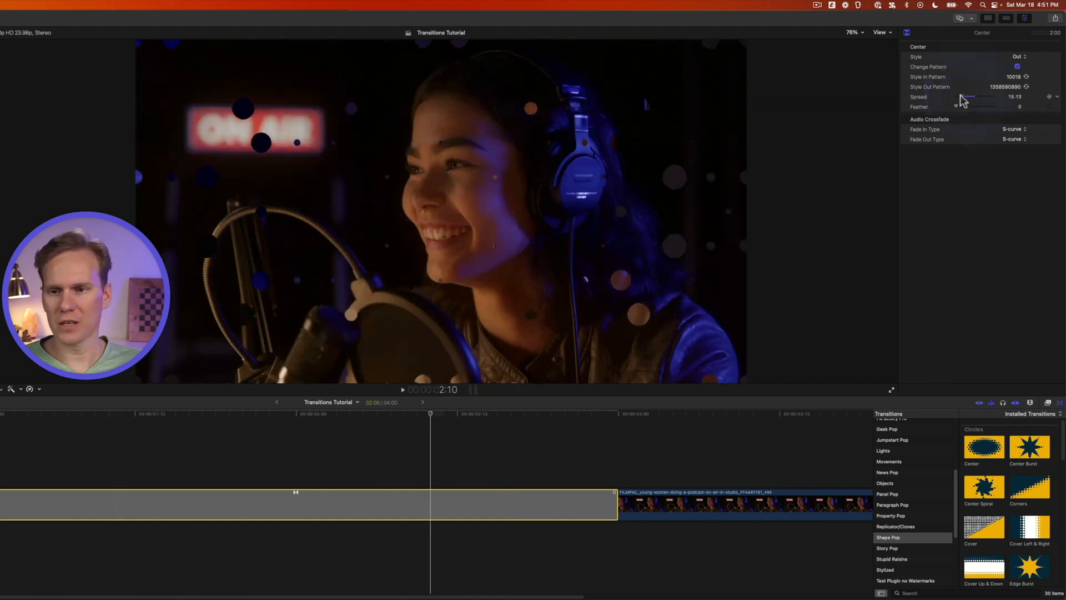
pyautogui.click(106, 413)
pyautogui.press('space')
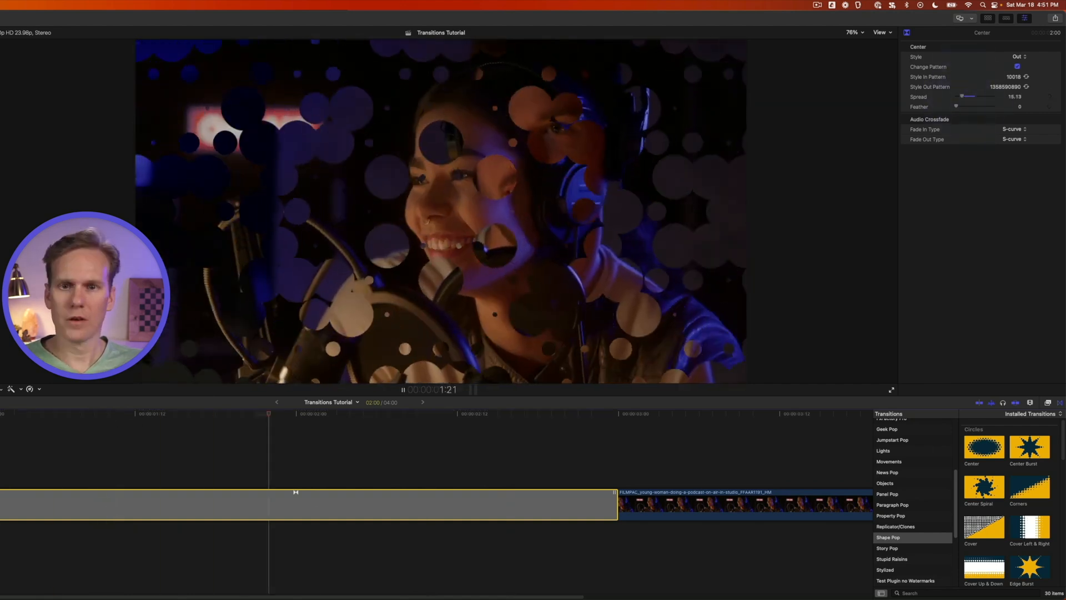
pyautogui.press('space')
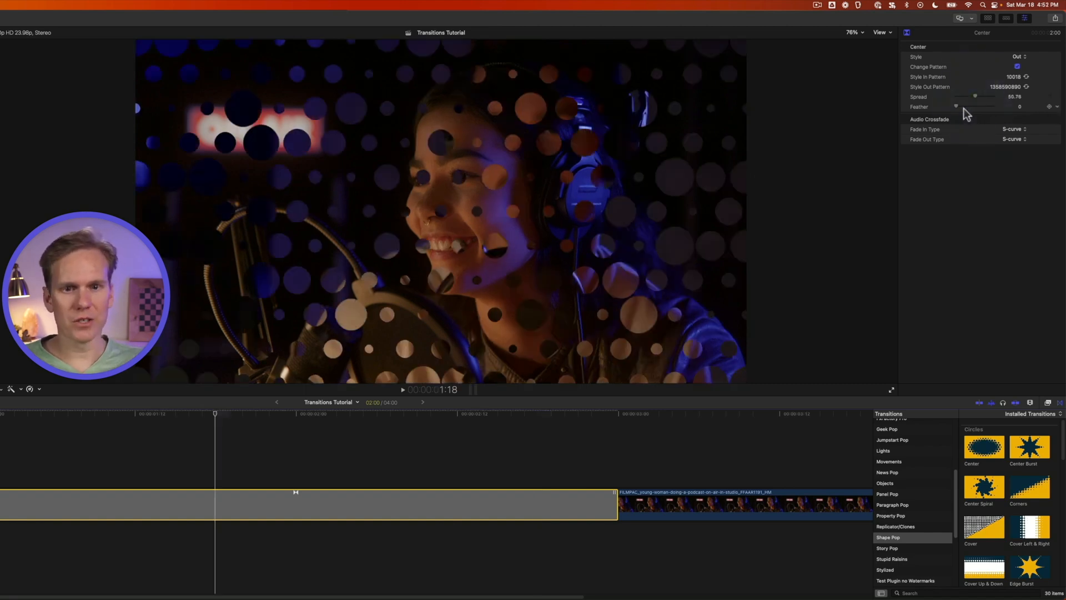
# - Set the Center transition's Feather to 100 and play the softened result
pyautogui.moveTo(956, 107); pyautogui.dragTo(1011, 108)
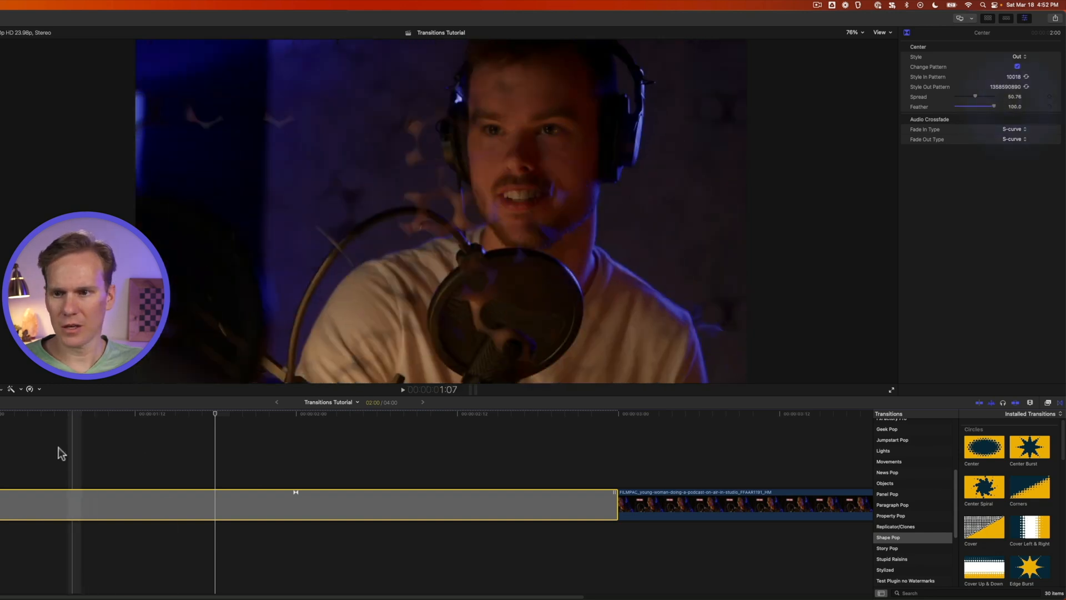
pyautogui.press('space')
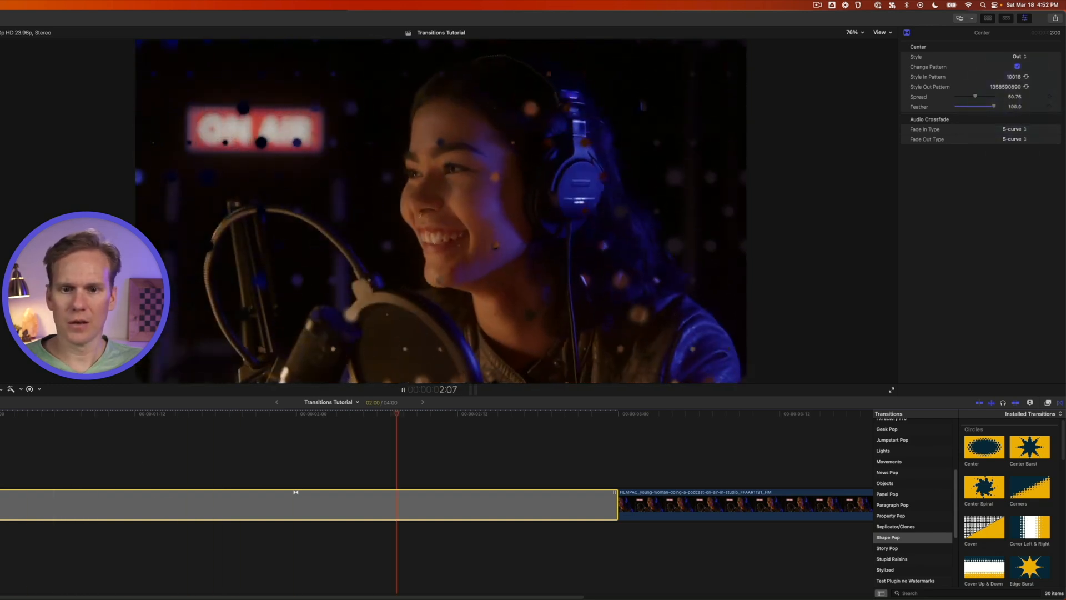
pyautogui.press('space')
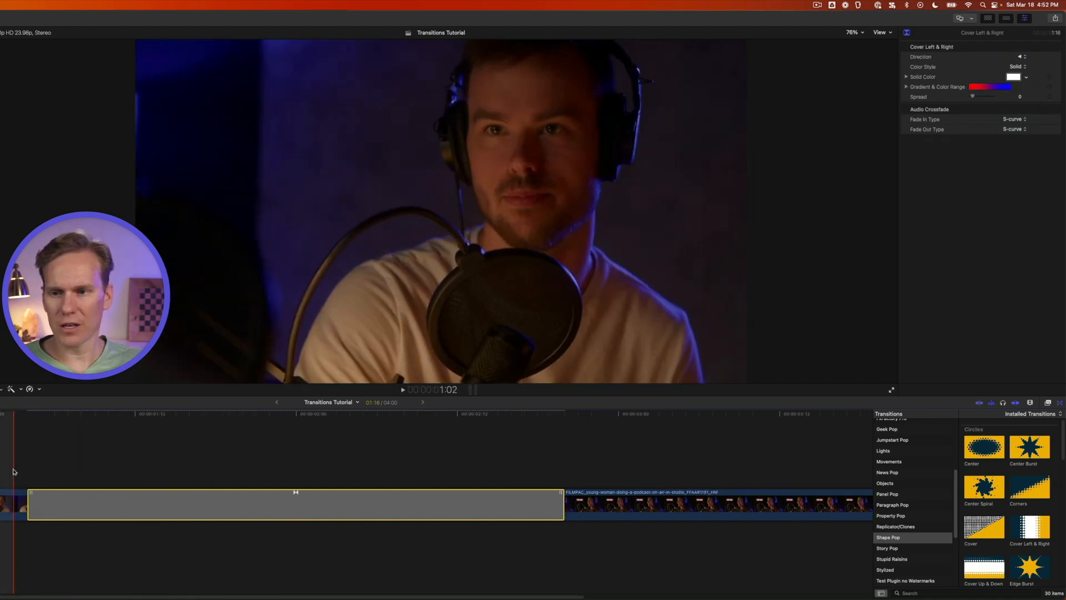
# - Preview the Cover Left & Right transition and switch its Direction to the right-pointing arrow
pyautogui.press('space')
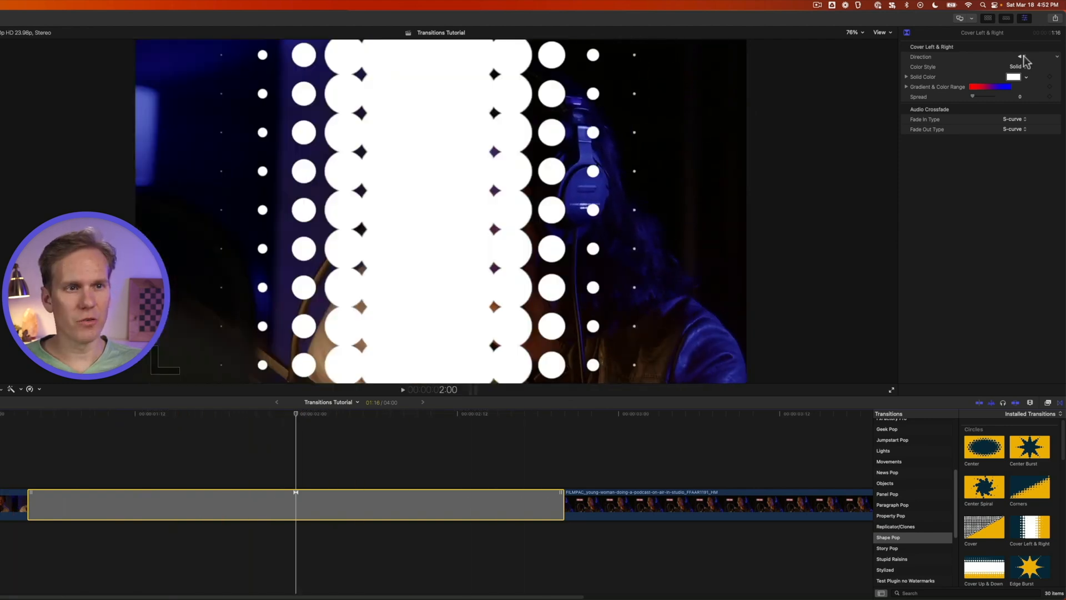
pyautogui.click(1021, 57)
pyautogui.click(1021, 67)
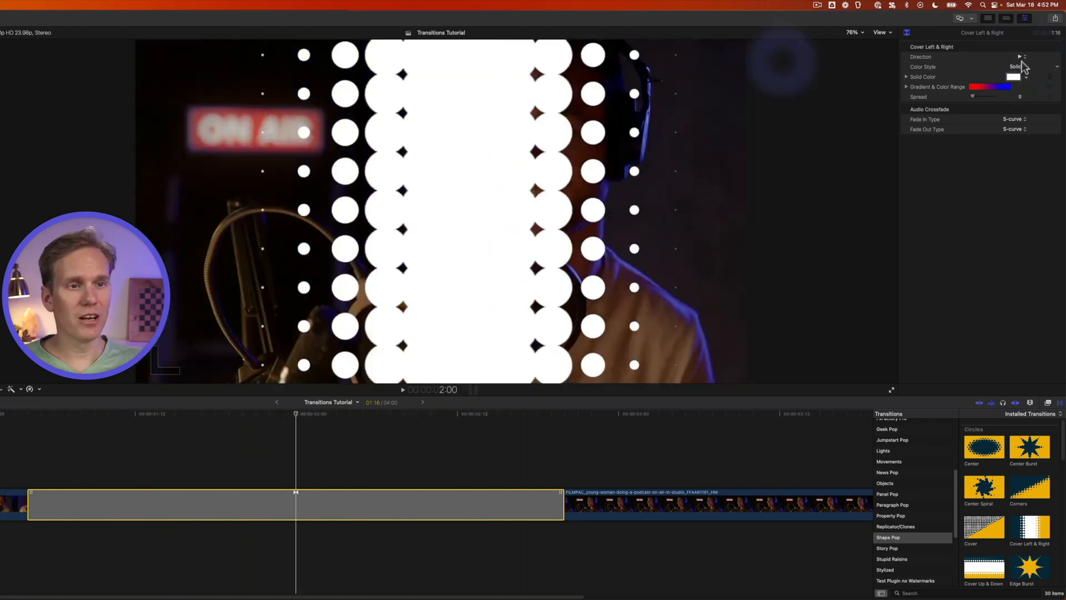
# - Try purple as the Solid Color of the Cover Left & Right transition and settle on yellow
pyautogui.click(1013, 77)
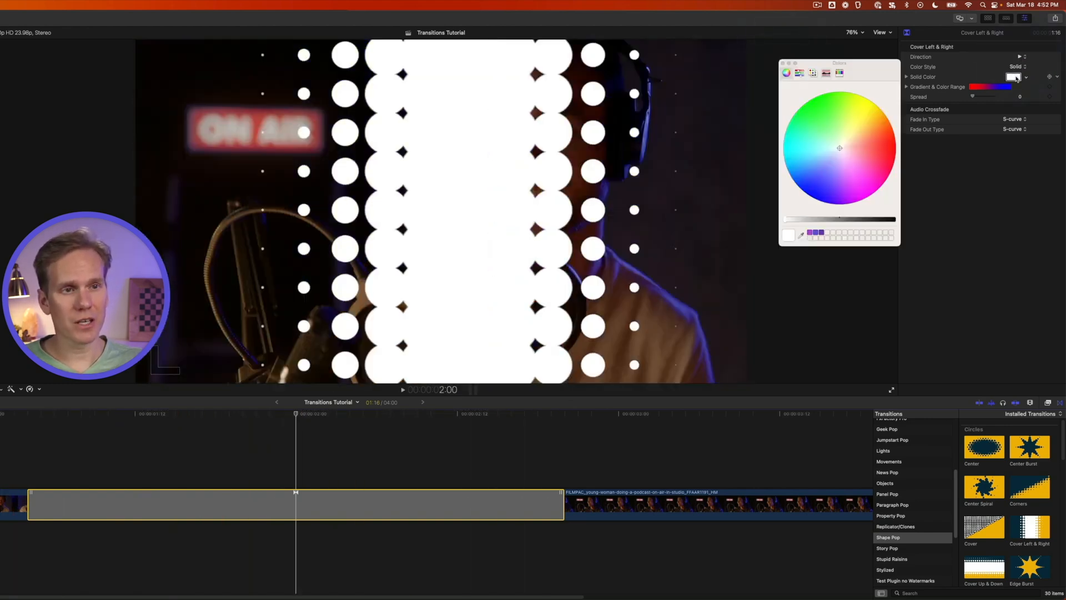
pyautogui.click(811, 234)
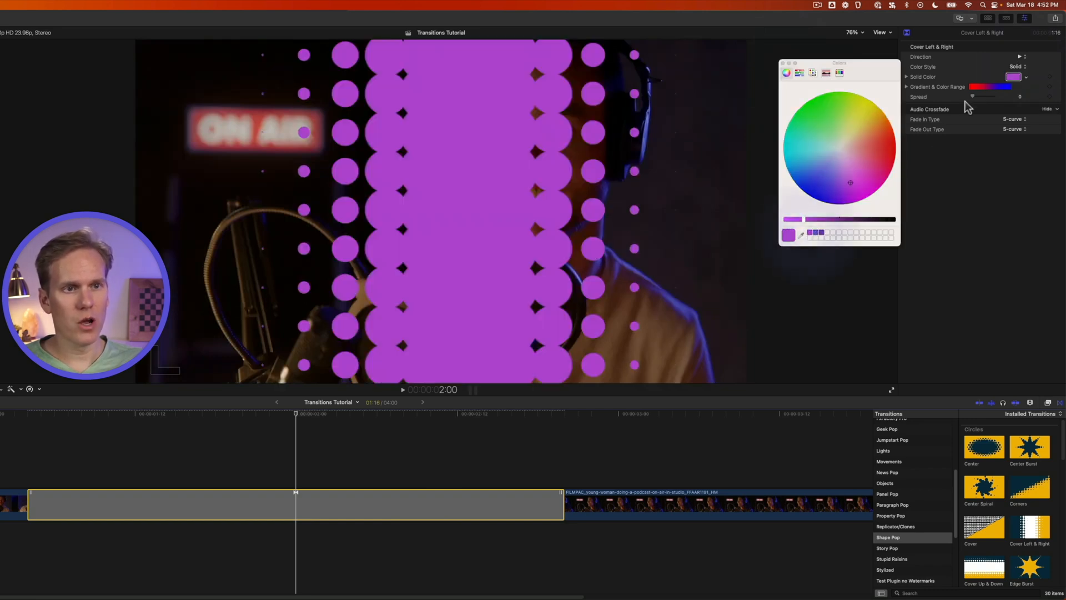
pyautogui.rightClick(1016, 77)
pyautogui.moveTo(1016, 77); pyautogui.dragTo(1001, 44)
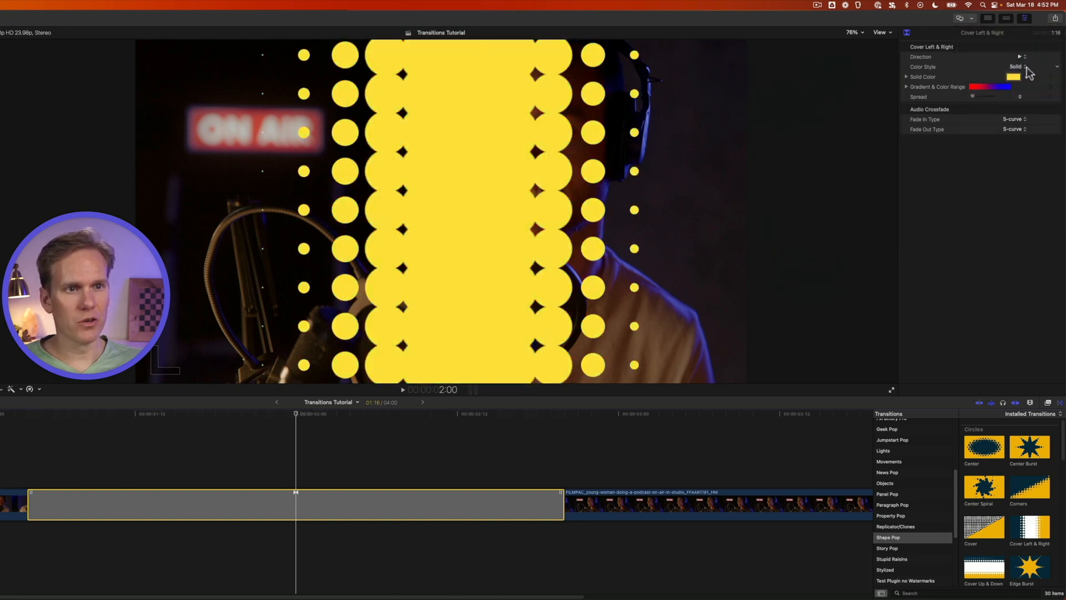
# - Step the transition's Color Style through its options and choose Color Range
pyautogui.click(1023, 67)
pyautogui.click(1023, 77)
pyautogui.click(1021, 68)
pyautogui.click(1021, 77)
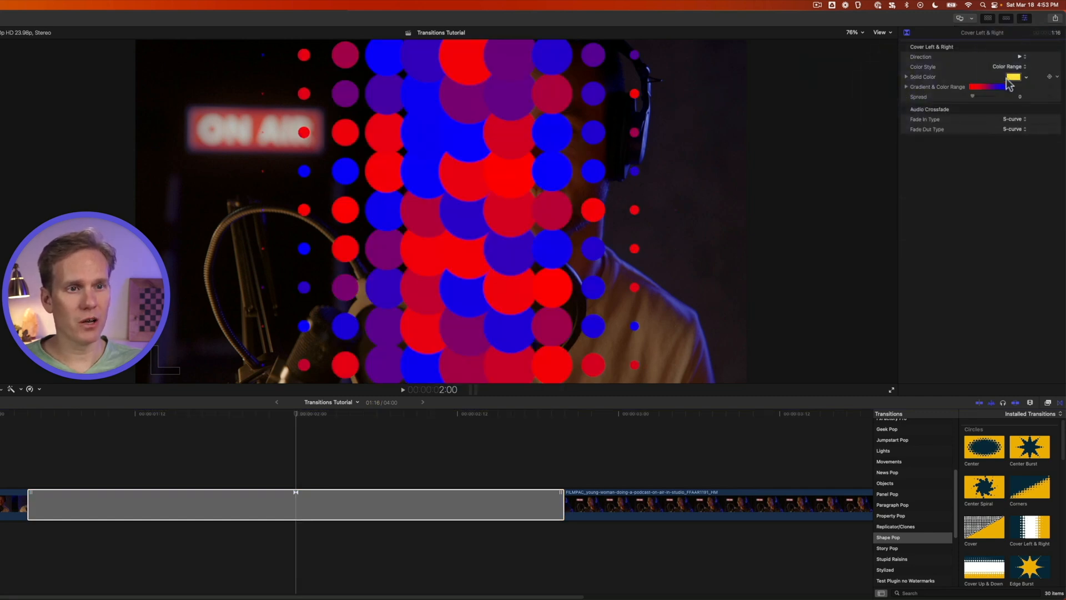
# - Expand Gradient & Color Range and recolor the red start tag to pink and the blue end tag to light green
pyautogui.click(906, 87)
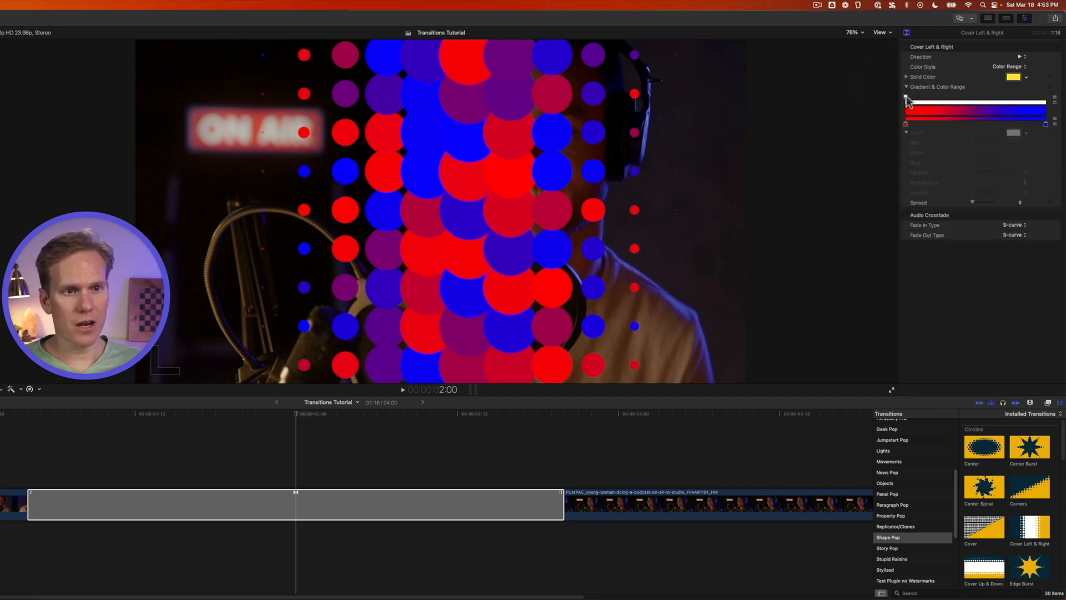
pyautogui.click(906, 124)
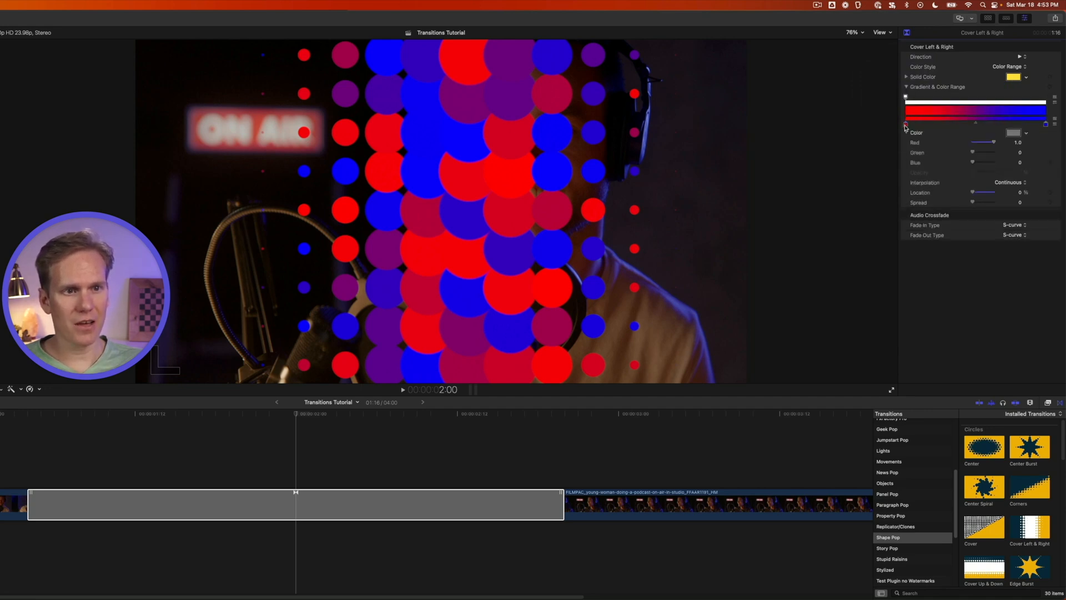
pyautogui.click(1014, 132)
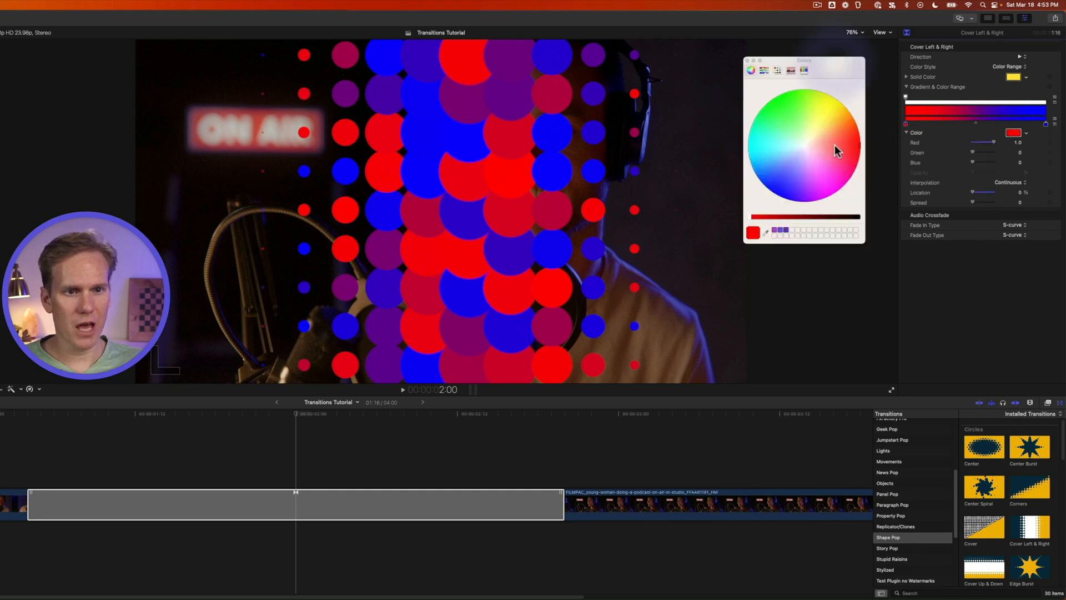
pyautogui.moveTo(841, 142); pyautogui.dragTo(818, 172)
pyautogui.click(1046, 124)
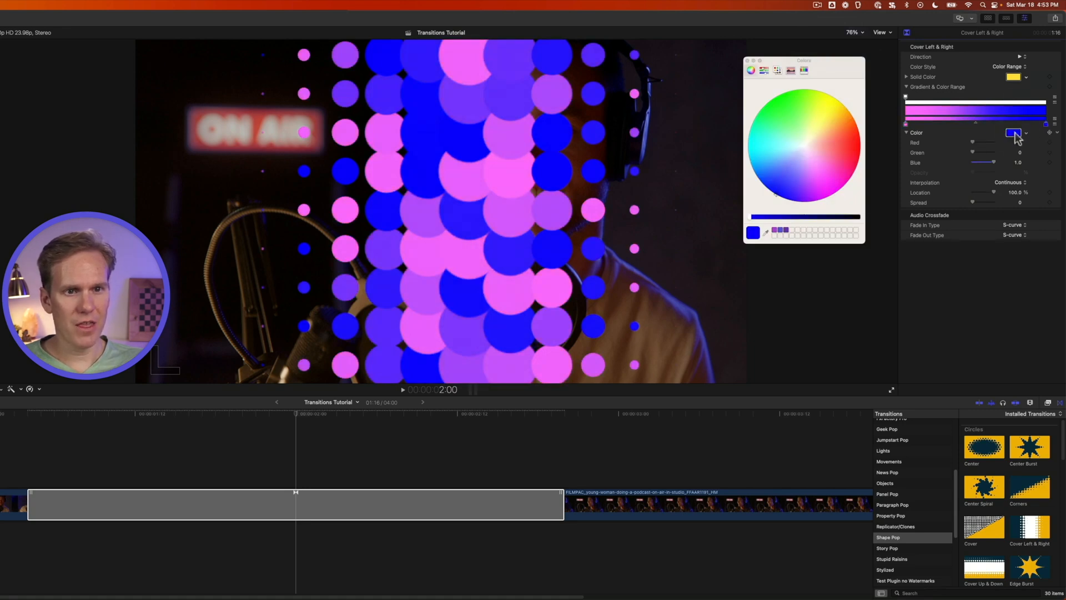
pyautogui.moveTo(791, 142); pyautogui.dragTo(777, 117)
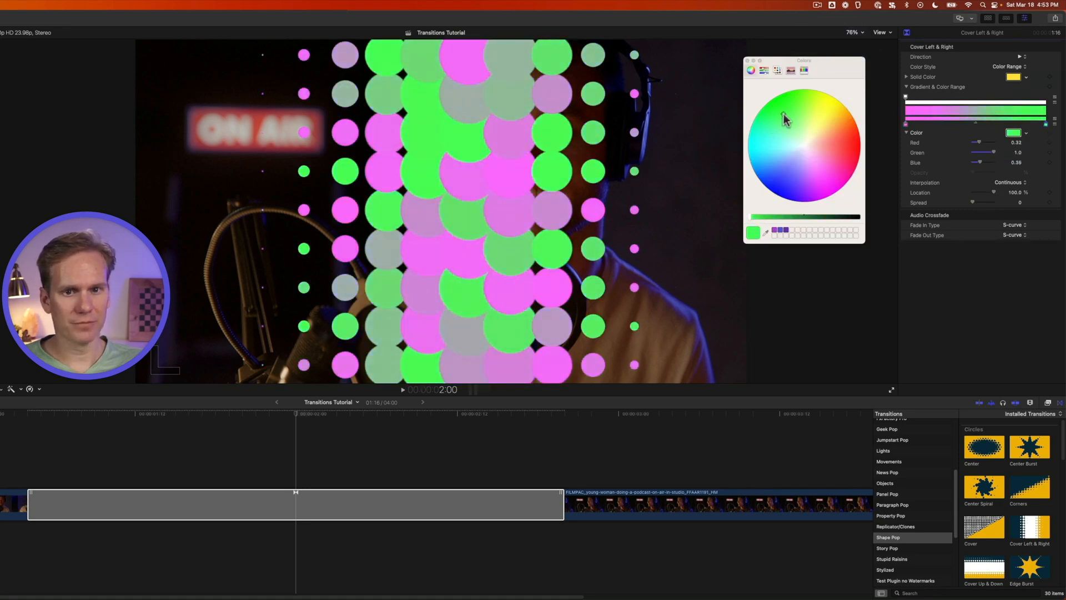
# - Close the color picker, set the Cover Left & Right transition's Color Style to Gradient, collapse the gradient settings and preview the transition
pyautogui.click(747, 60)
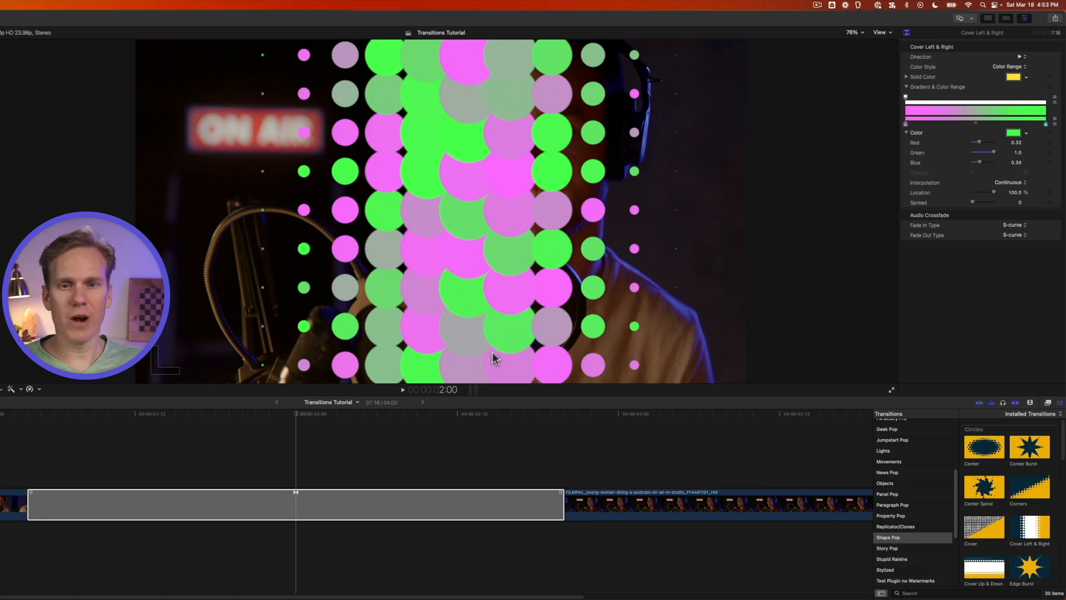
pyautogui.click(999, 67)
pyautogui.click(1006, 59)
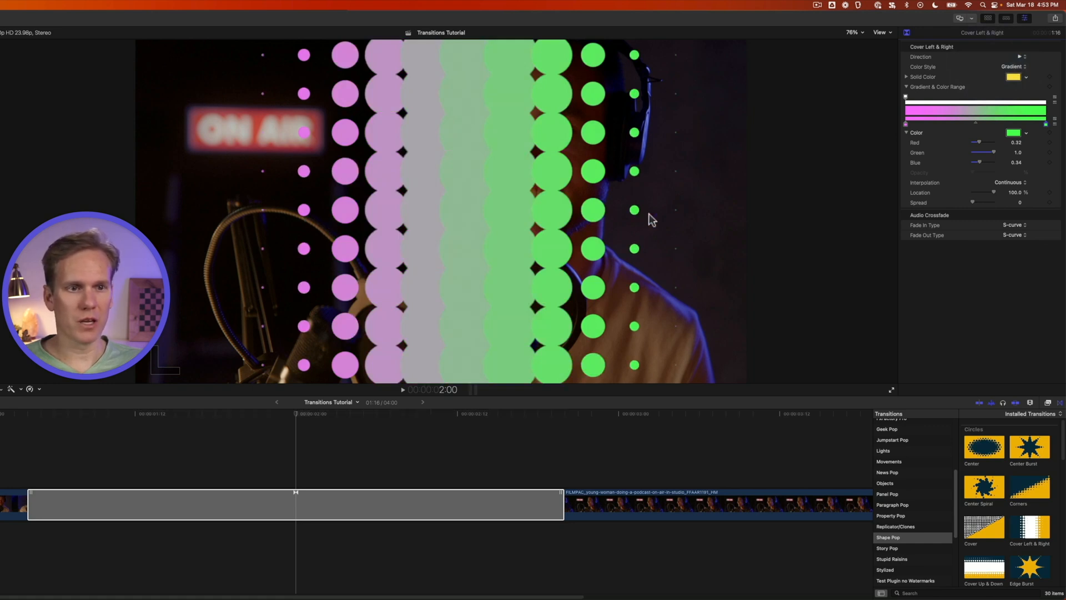
pyautogui.click(906, 86)
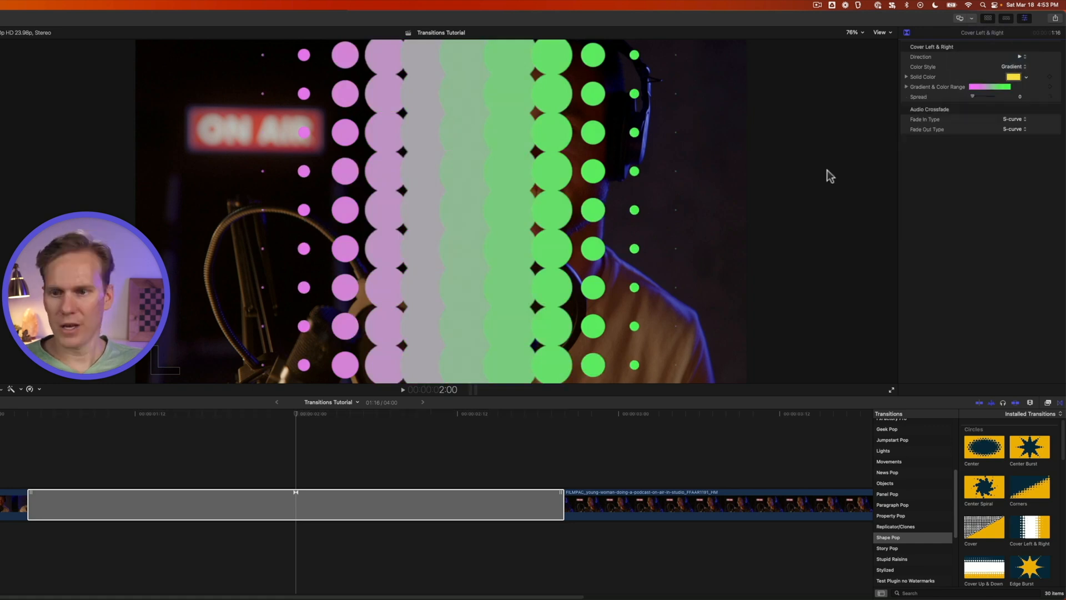
pyautogui.hotkey('shift', '/')
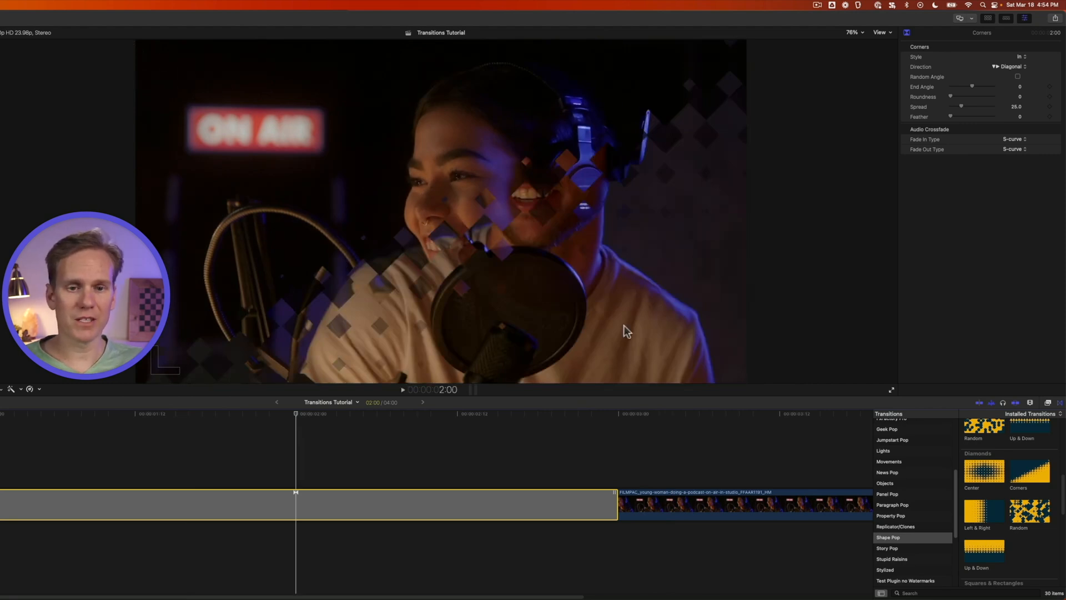
# - Set the Corners transition's Direction to the up-and-left Diagonal (▲◀) and preview it
pyautogui.click(1010, 67)
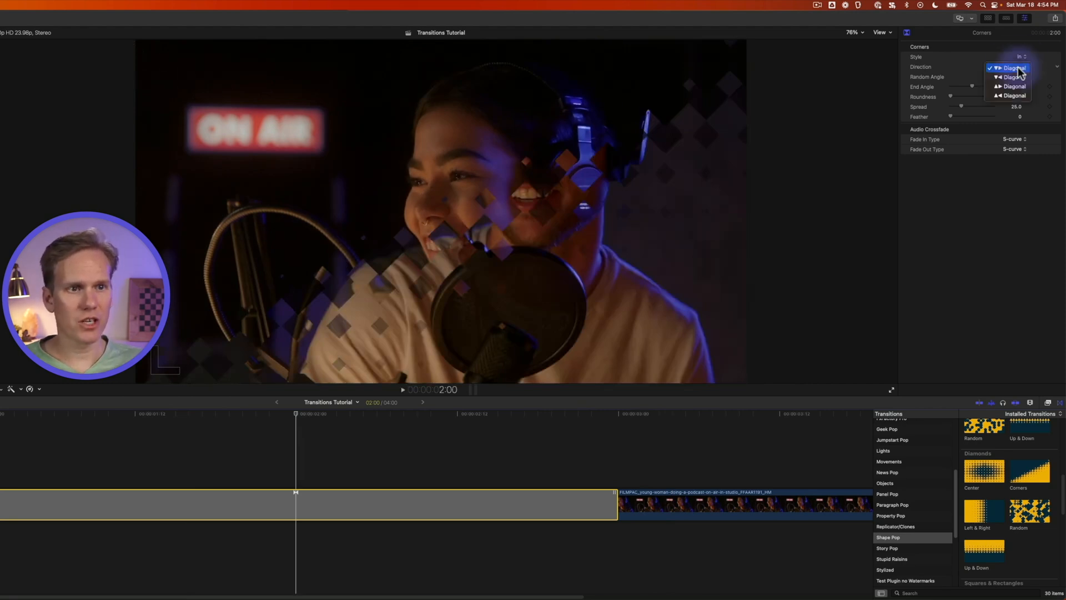
pyautogui.click(1011, 69)
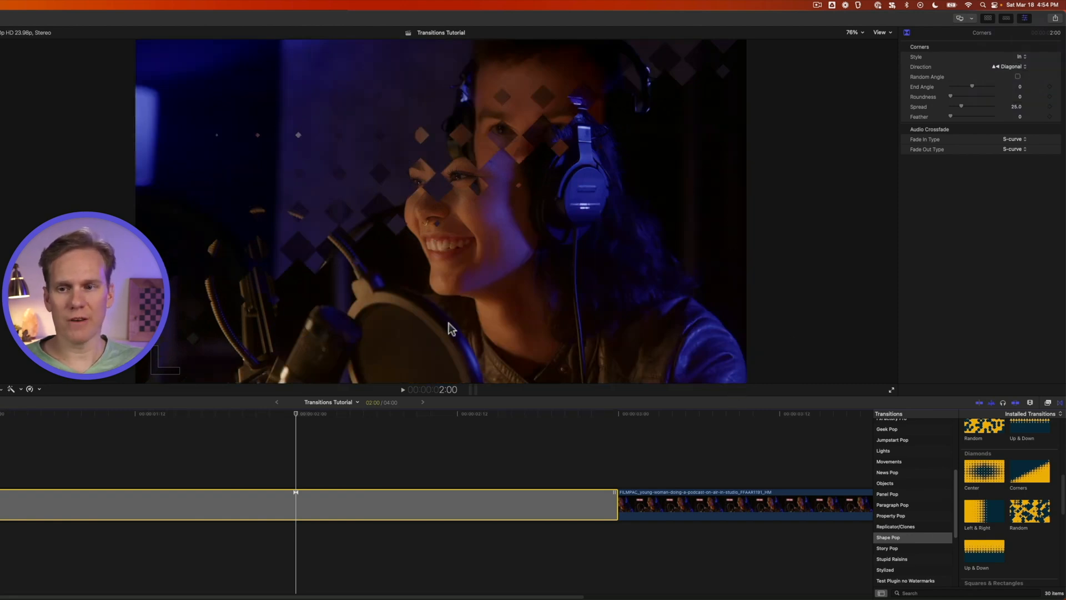
pyautogui.press('space')
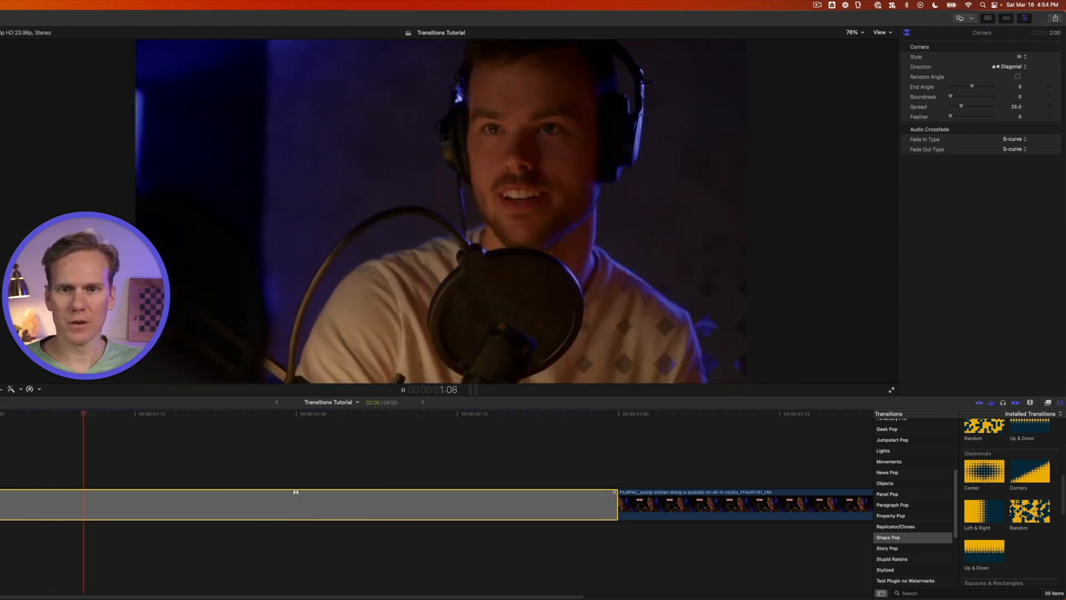
pyautogui.press('space')
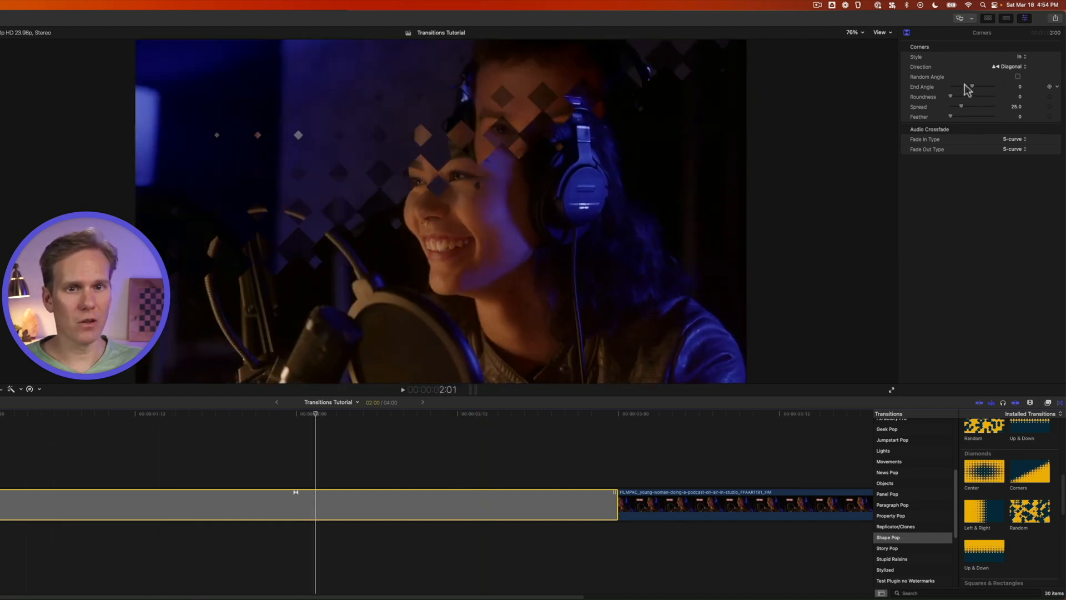
# - Set the Corners transition's End Angle to about 47 and Roundness to 24, enable Random Angle and preview the result
pyautogui.moveTo(968, 86)
pyautogui.mouseDown()
pyautogui.moveTo(988, 87)
pyautogui.moveTo(955, 97)
pyautogui.moveTo(971, 96)
pyautogui.mouseUp()
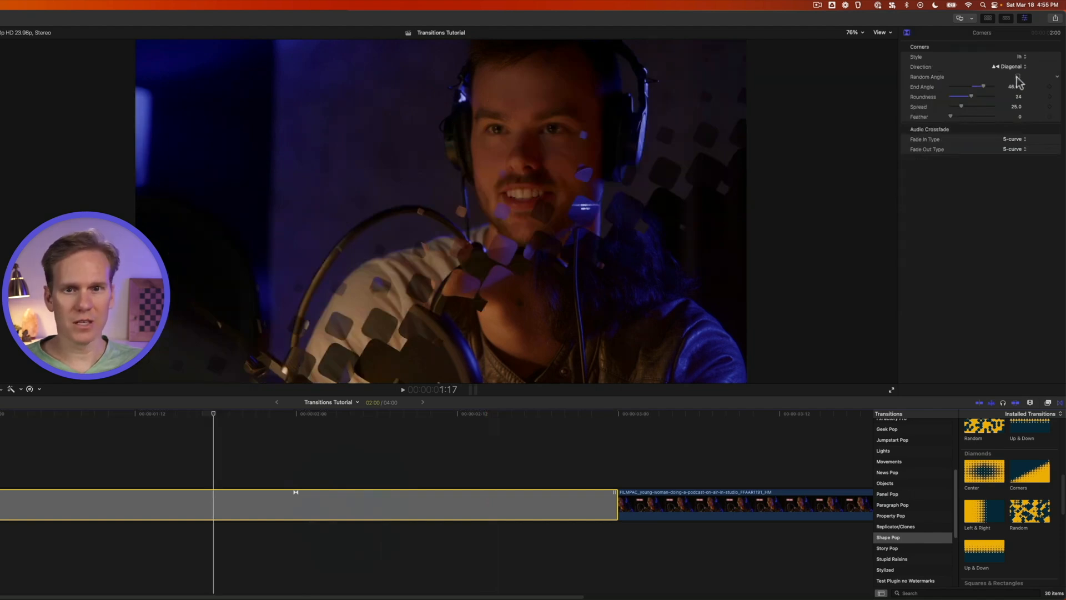
pyautogui.click(1017, 77)
pyautogui.press('/')
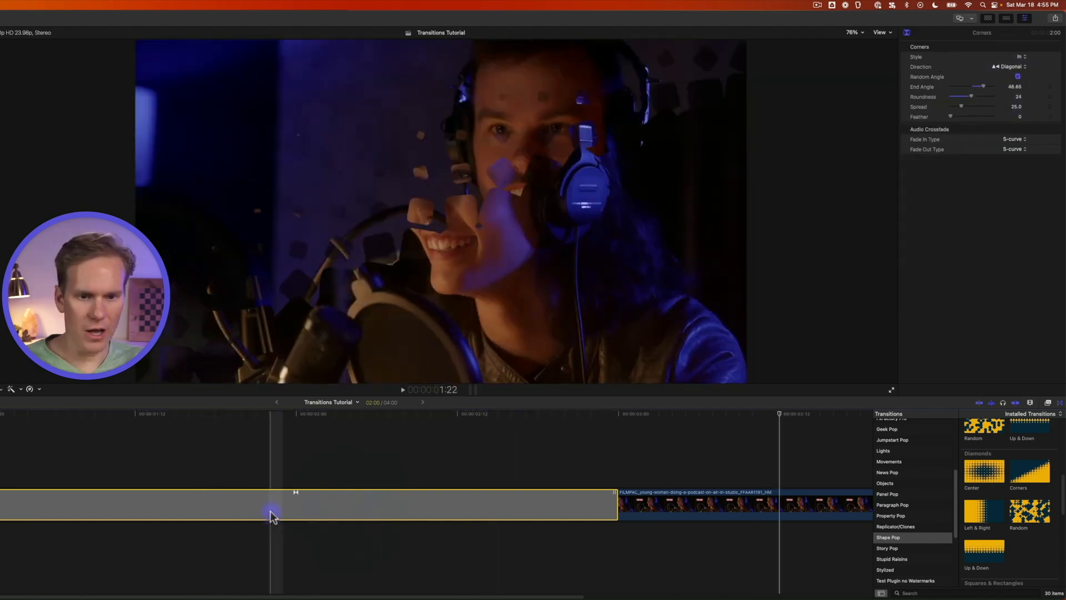
# - Replace the Corners transition between the two clips with Edge Spiral and preview it
pyautogui.press('Delete')
pyautogui.press('super+z')
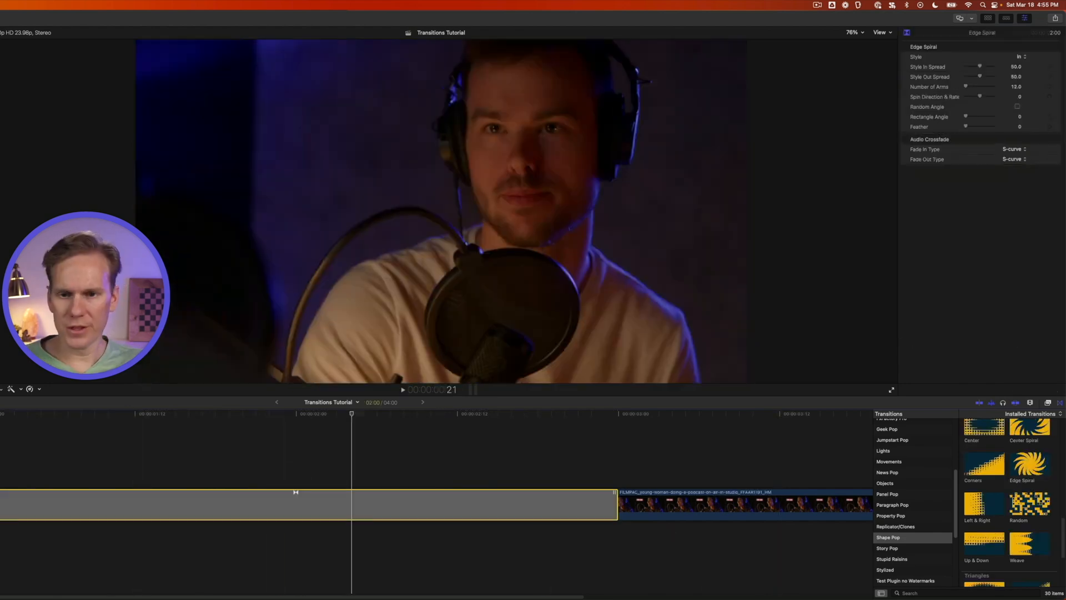
pyautogui.press('/')
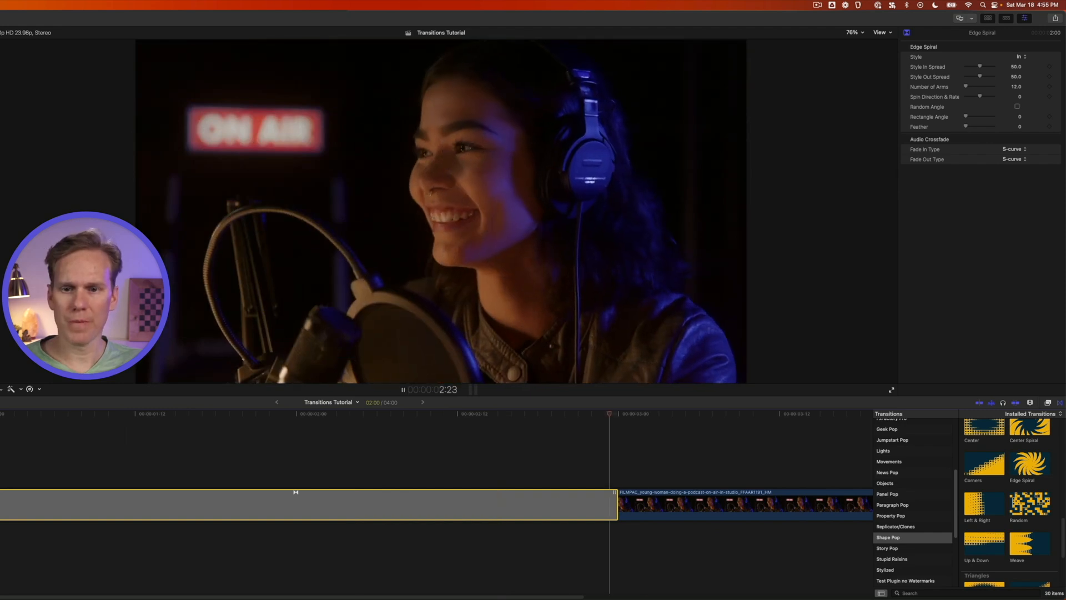
# - Set the Edge Spiral's Spin Direction & Rate to 107 with 12 arms, enable Random Angle and preview the transition
pyautogui.moveTo(966, 85)
pyautogui.mouseDown()
pyautogui.moveTo(974, 85)
pyautogui.moveTo(966, 84)
pyautogui.mouseUp()
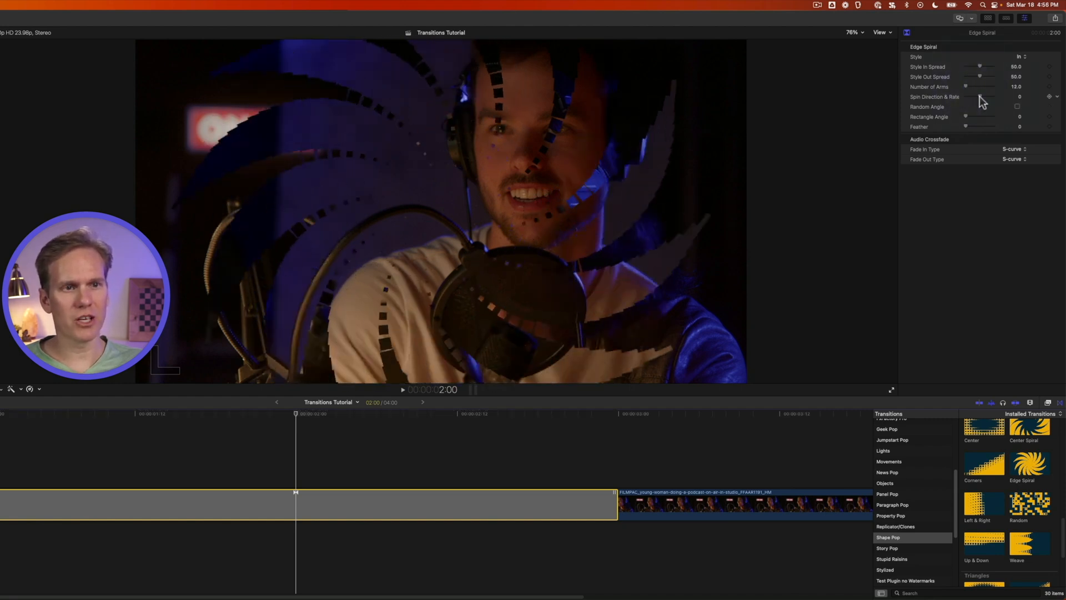
pyautogui.moveTo(980, 97)
pyautogui.mouseDown()
pyautogui.moveTo(966, 100)
pyautogui.moveTo(988, 94)
pyautogui.mouseUp()
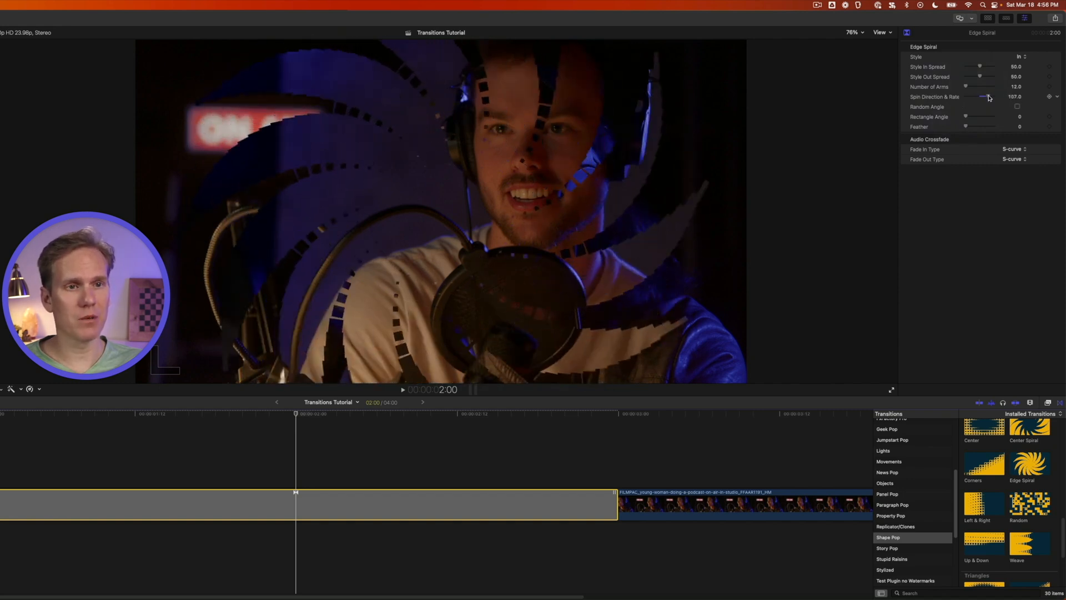
pyautogui.click(1018, 107)
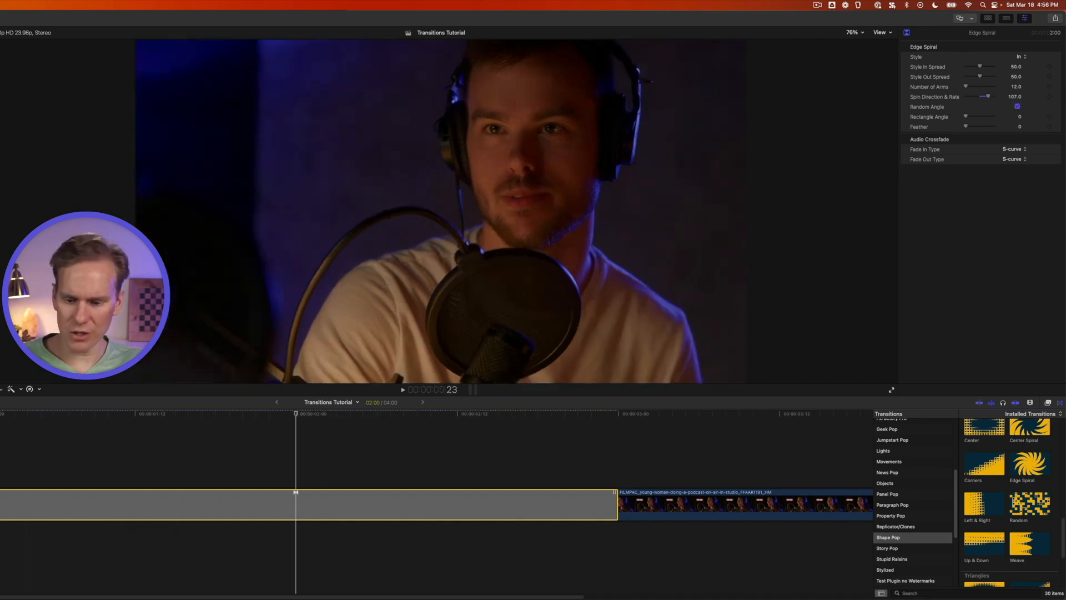
pyautogui.press('space')
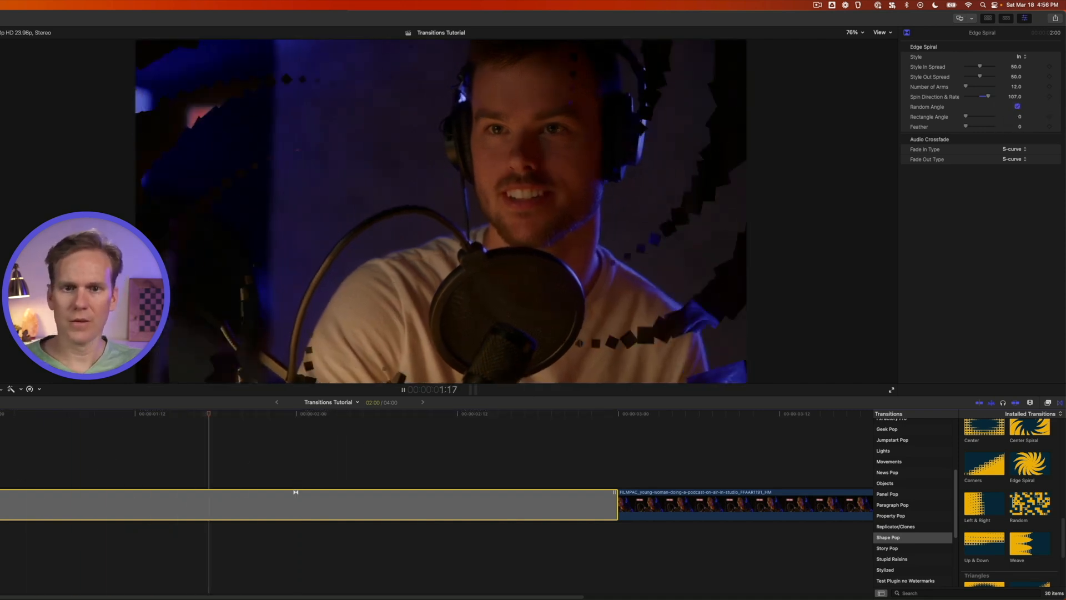